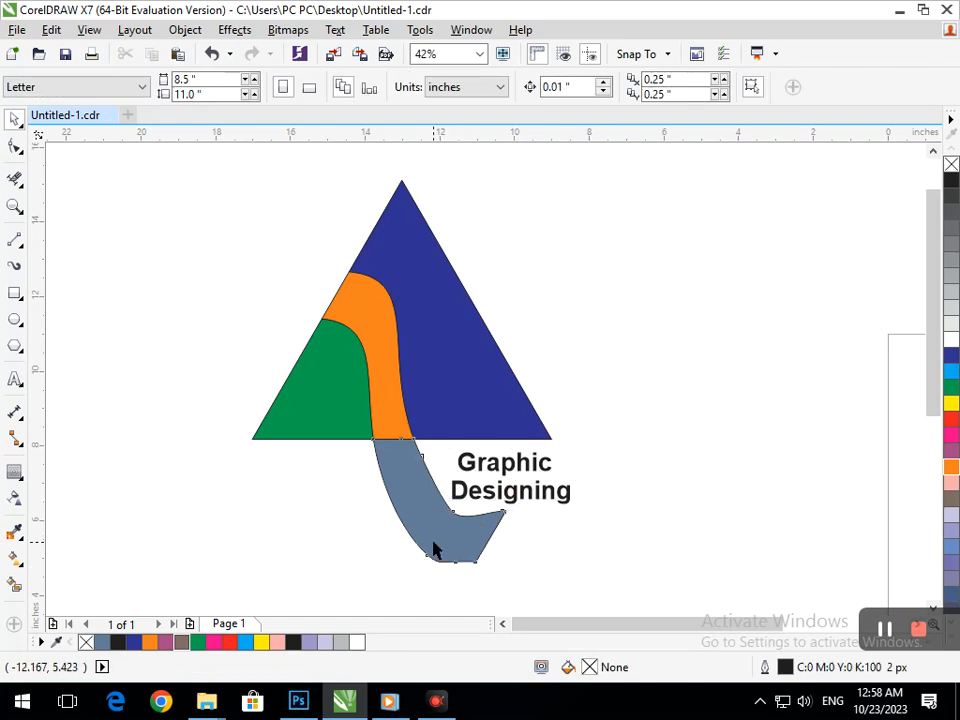
- Fill the tail below the triangle and the curved band above it with purple (C20 M80 Y0 K20)
click(953, 455)
key(Escape)
click(399, 401)
click(953, 435)
click(953, 452)
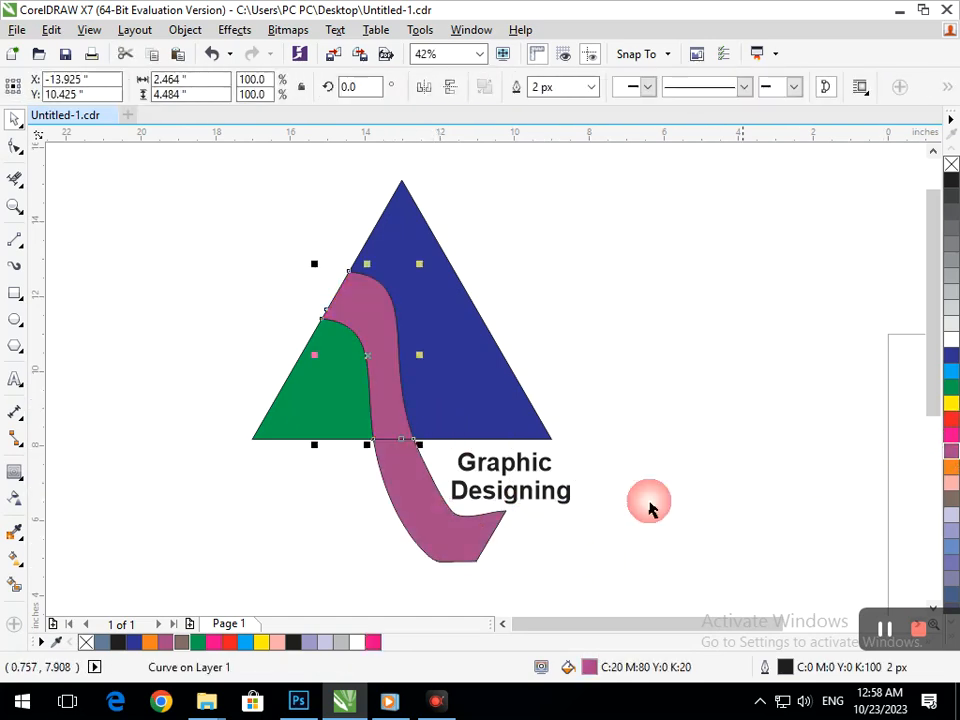
click(833, 489)
click(468, 421)
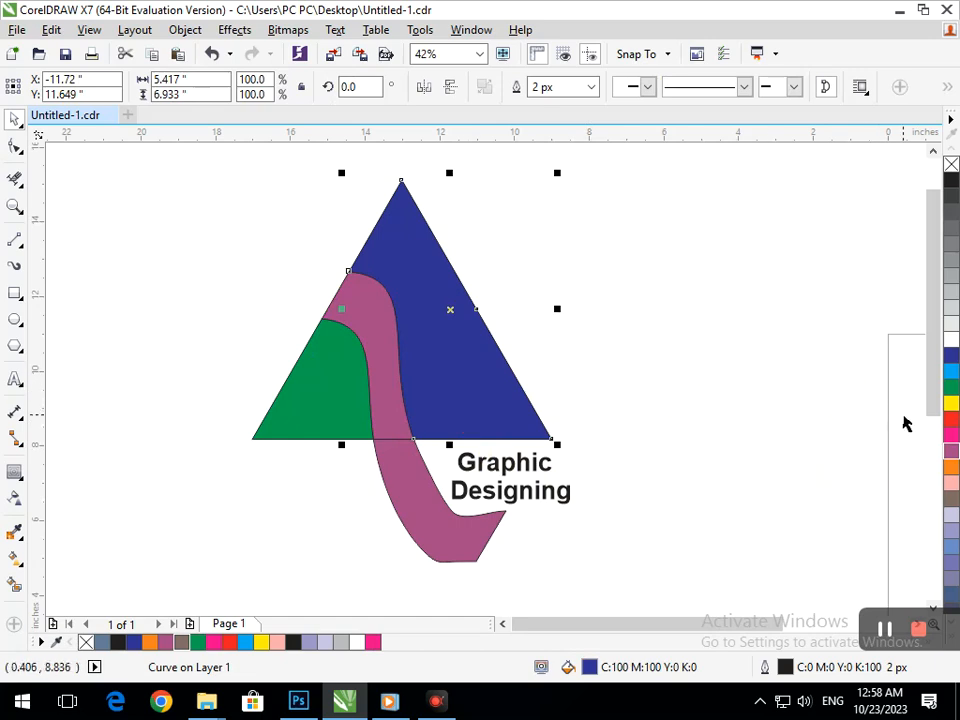
- Draw a horizontal rectangle about 3.4 inches wide over the blue area's lower part and place two copies evenly spaced beneath it
click(15, 293)
drag(417, 334, 544, 360)
click(15, 118)
click(285, 313)
drag(471, 360, 465, 421)
right_click(466, 387)
right_click(465, 421)
click(634, 398)
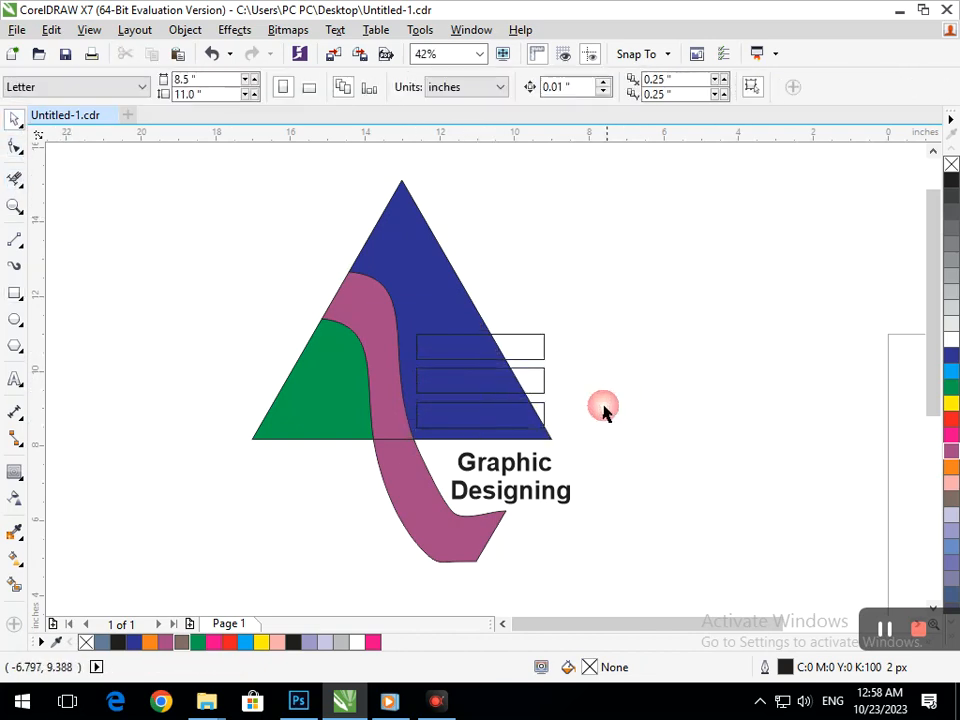
- Shift the three rectangles together about 0.45 inch to the right and fill them with orange
click(490, 400)
shift+click(493, 366)
shift+click(469, 347)
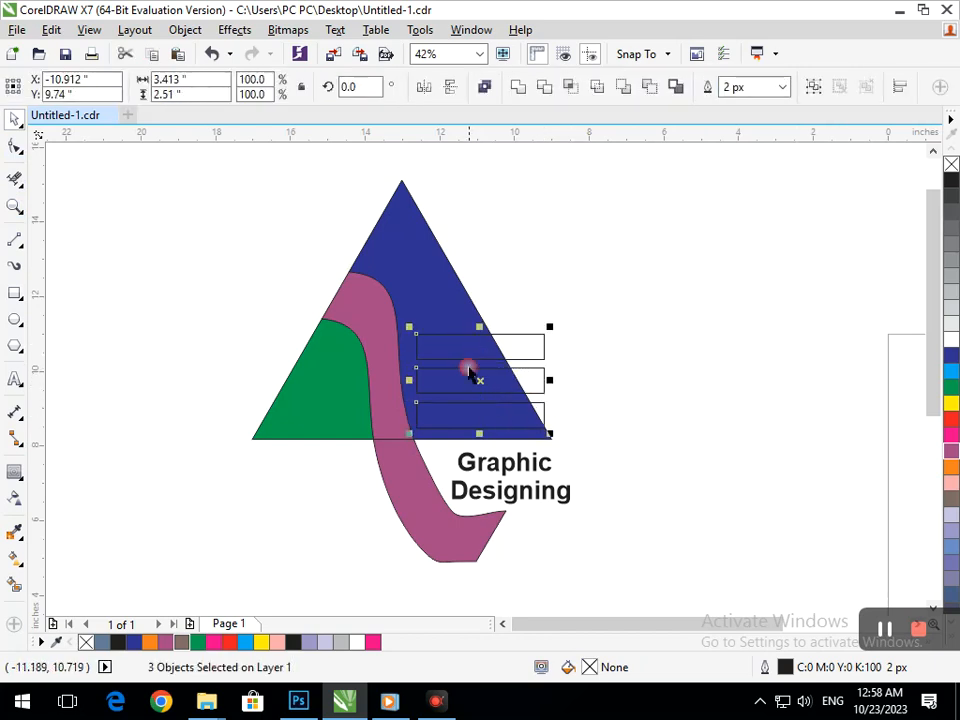
drag(446, 384, 463, 384)
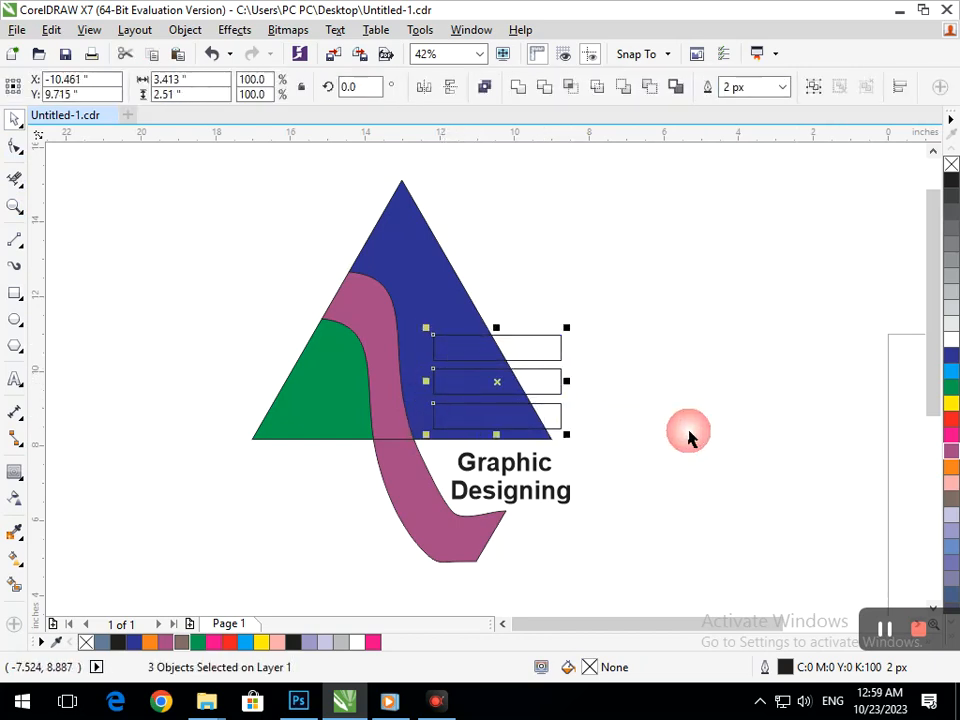
click(945, 467)
click(130, 405)
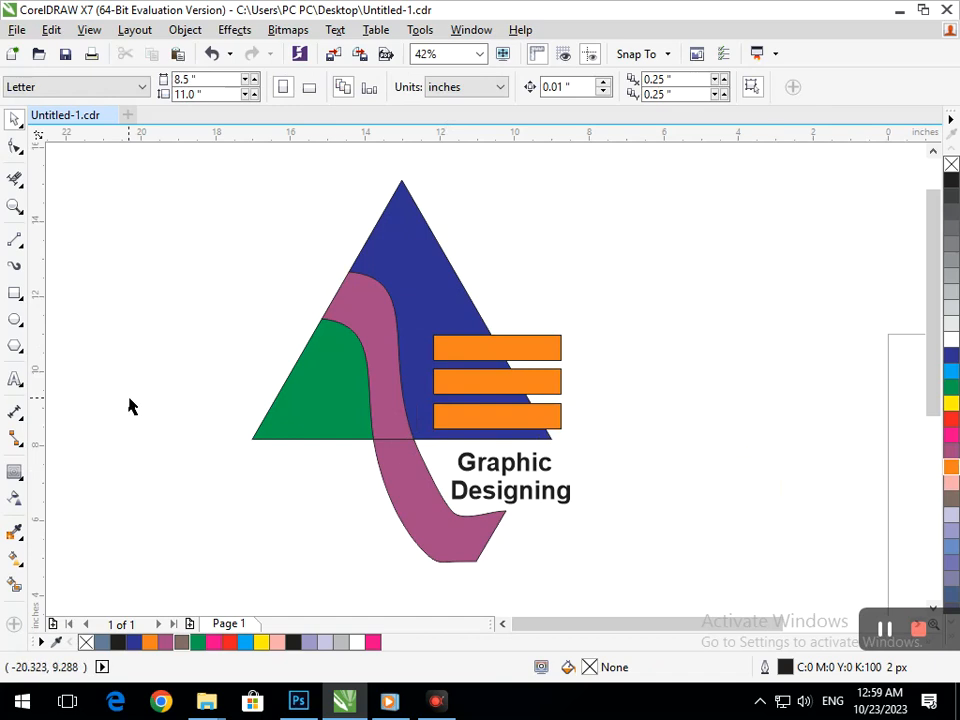
- Remove the rectangle segments outside the triangle with Virtual Segment Delete, then rebuild the three bars inside with Smart Fill in orange
click(13, 180)
drag(563, 332, 568, 435)
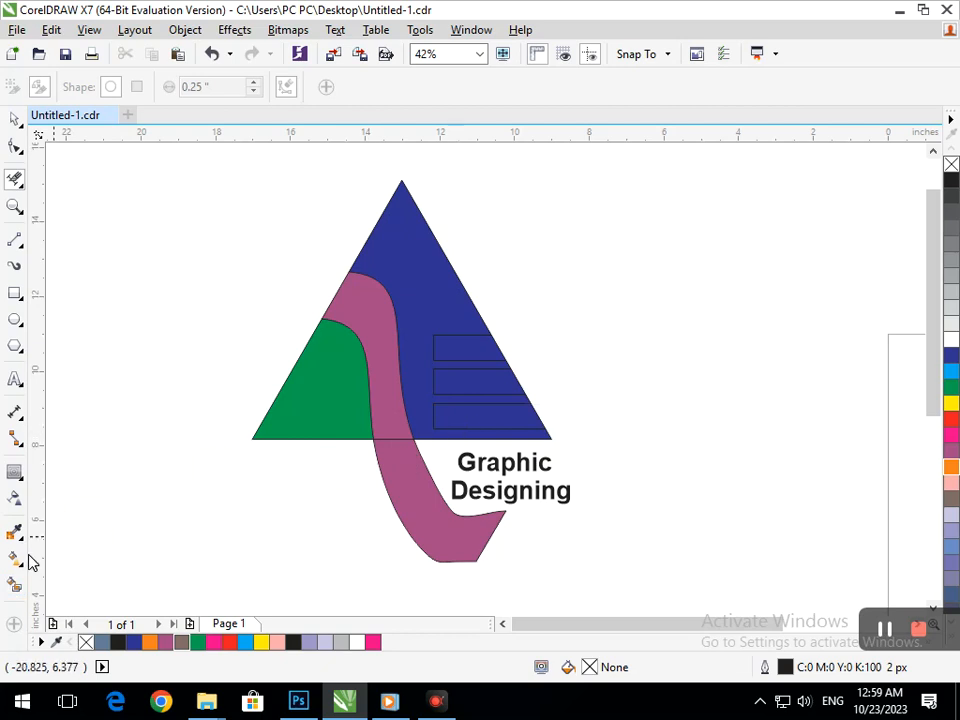
click(13, 585)
click(514, 422)
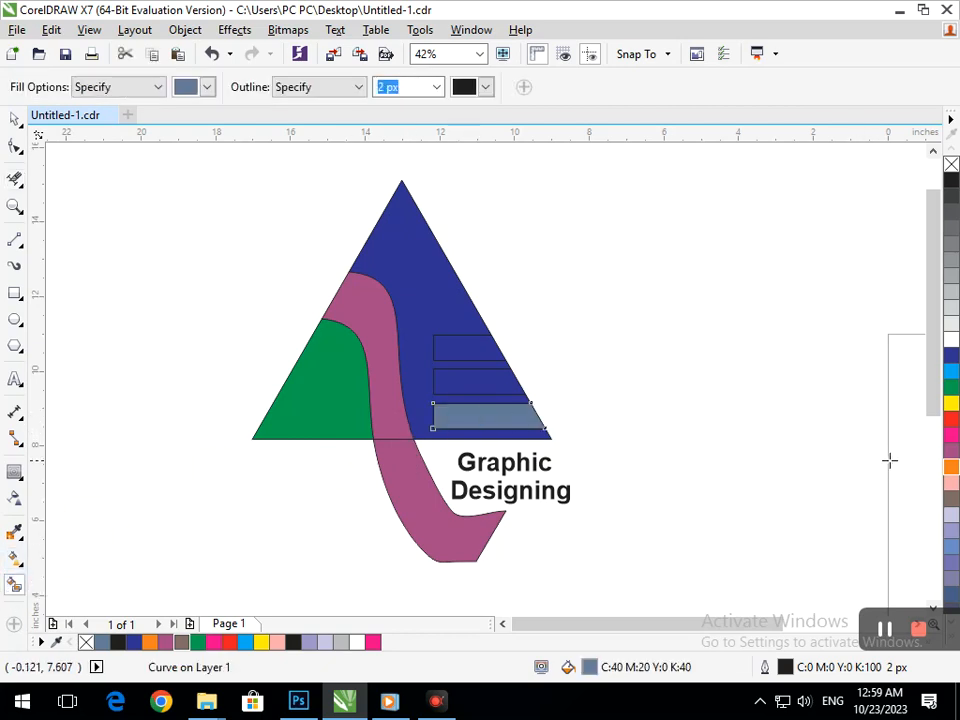
click(951, 466)
click(506, 381)
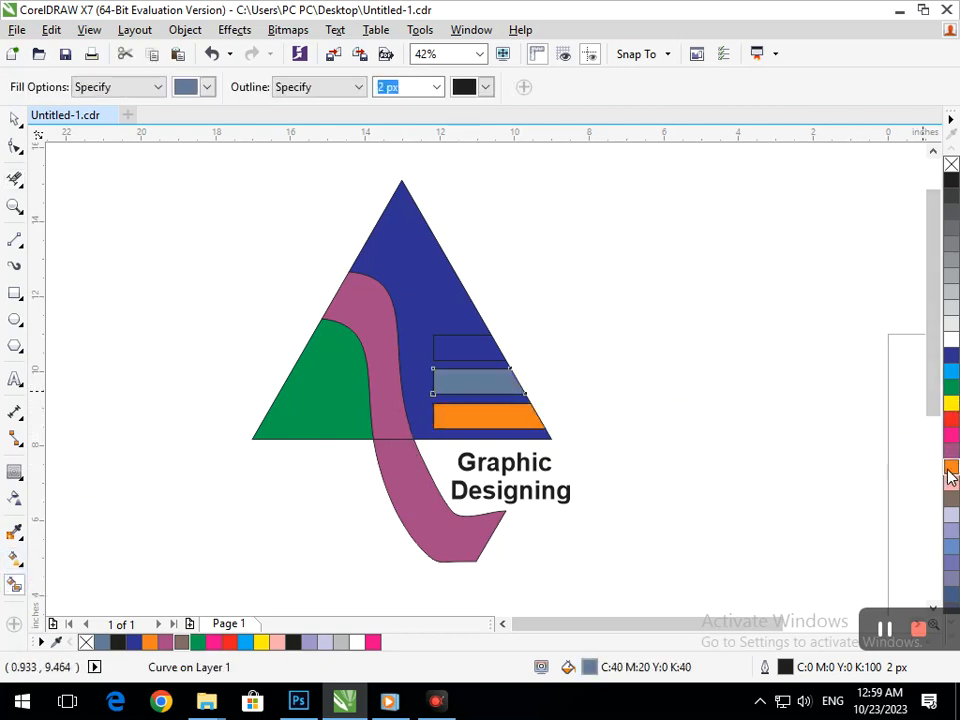
click(951, 468)
click(470, 348)
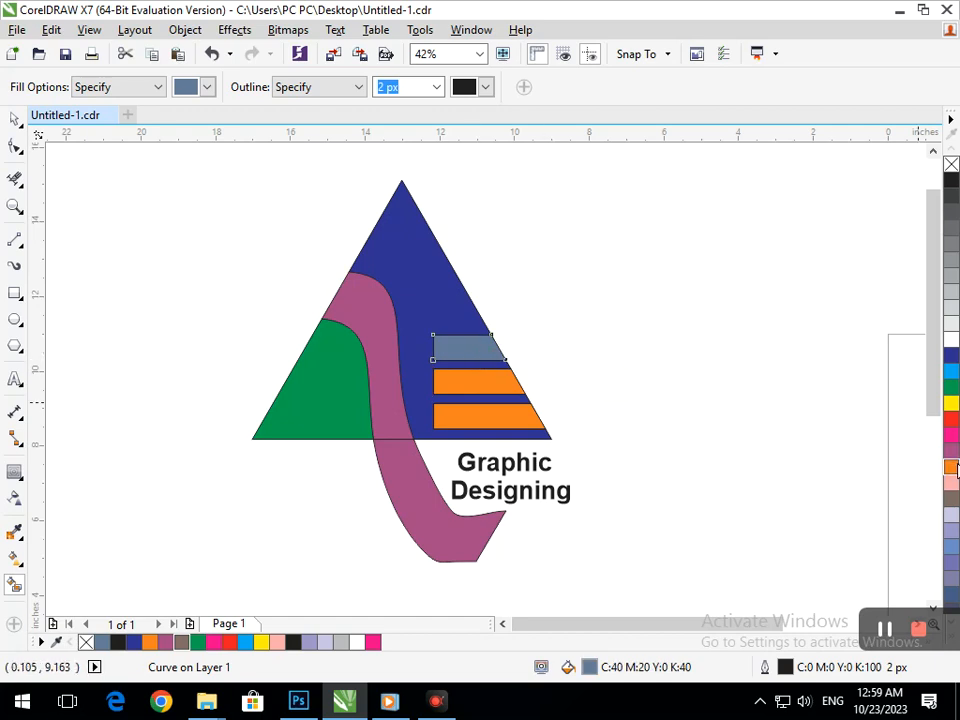
click(953, 468)
click(13, 120)
click(150, 240)
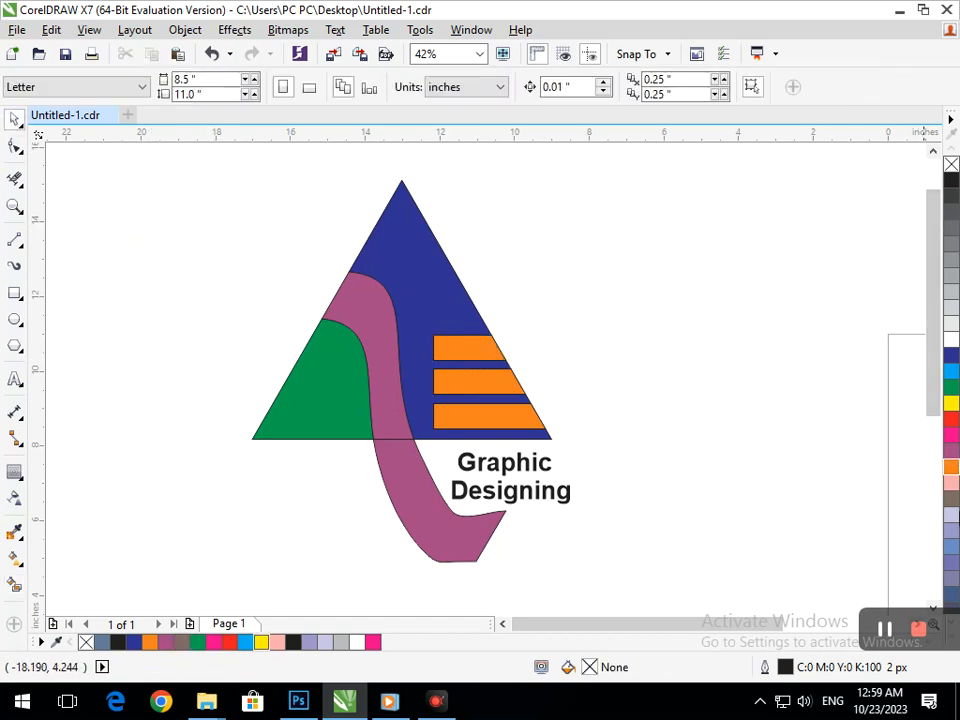
- Weld the purple tail and the purple band inside the triangle into one curve
scroll(582, 494, down, 2)
key(F2)
drag(95, 174, 366, 407)
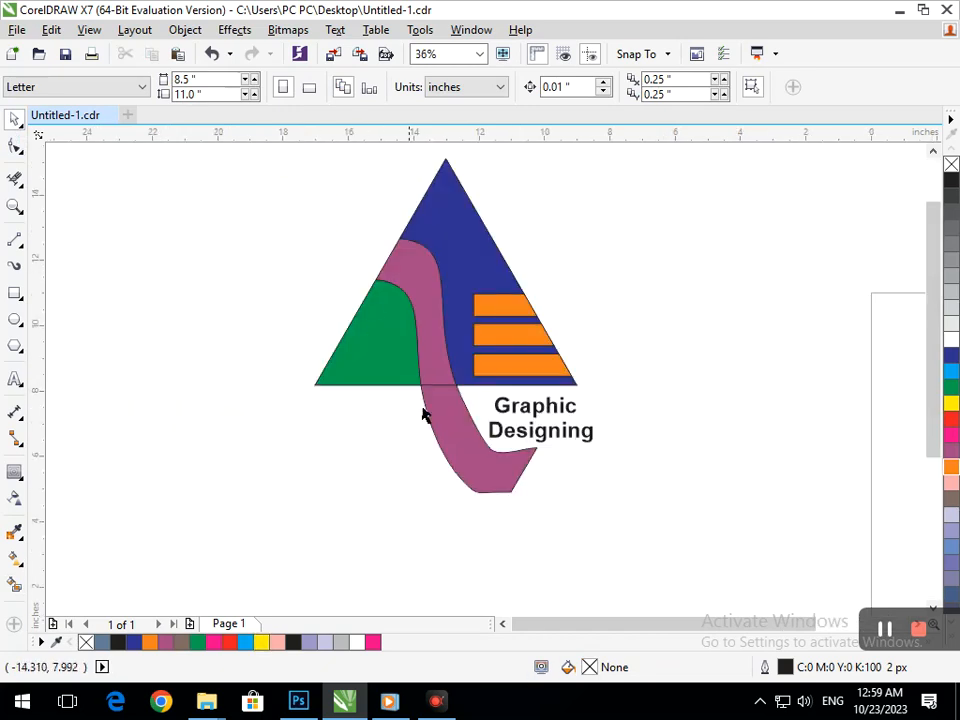
click(482, 500)
shift+click(429, 321)
click(525, 90)
click(617, 289)
- Delete the surplus node on the welded curve's right edge between the triangle's base and the inner bend
click(14, 146)
click(508, 467)
mouse_move(497, 456)
mouse_down()
mouse_move(487, 470)
mouse_move(497, 459)
mouse_up()
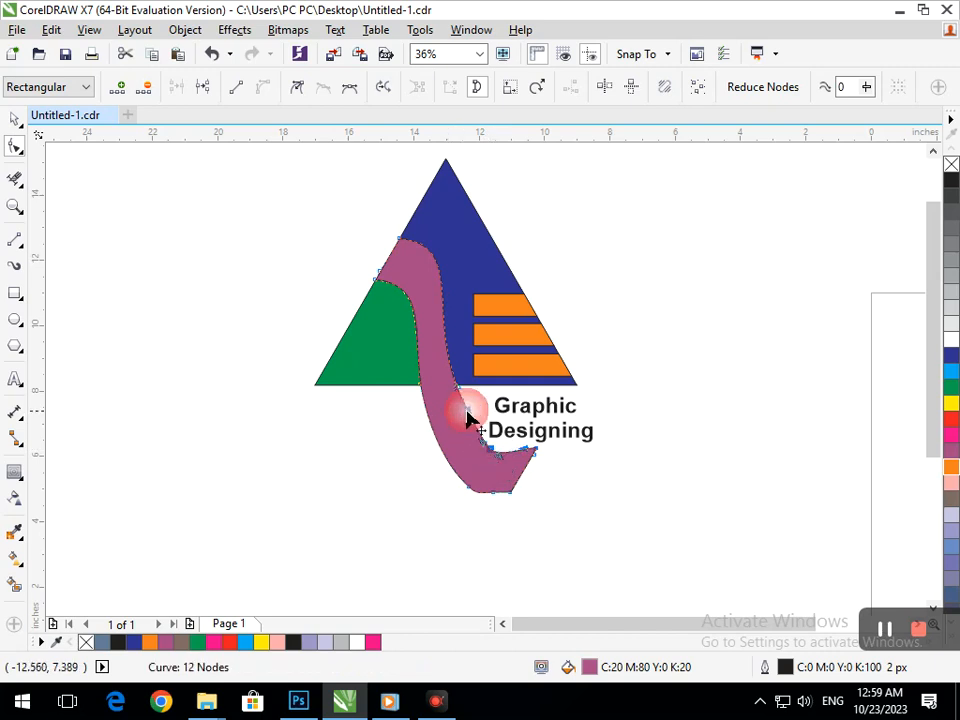
drag(458, 412, 449, 419)
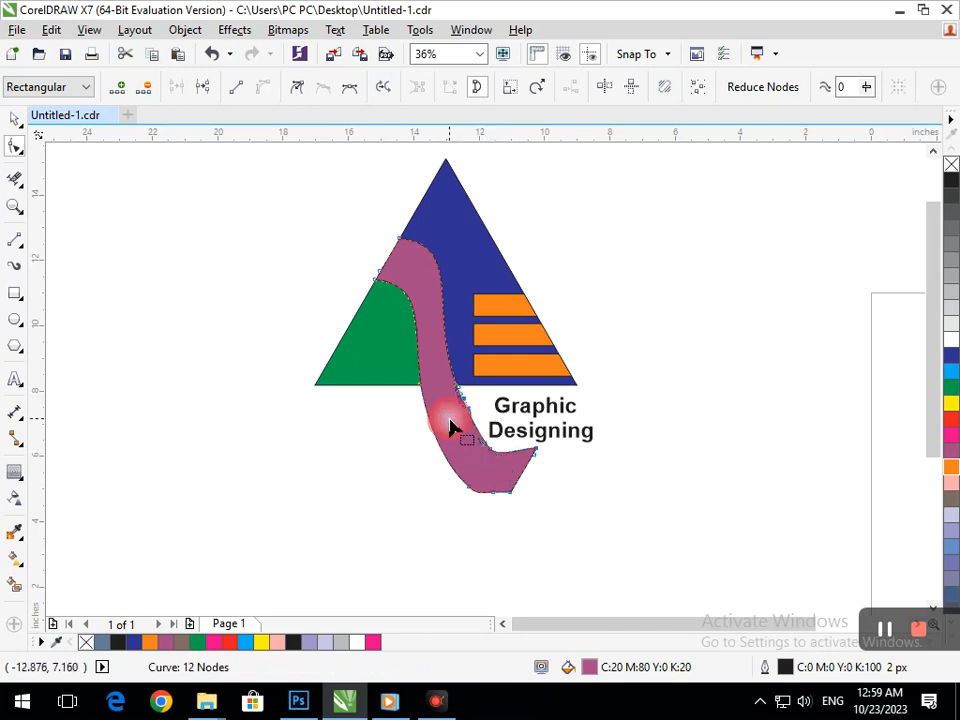
- Nudge the welded curve's inner bend node down and slightly left to widen the gap beneath the text
click(493, 455)
key(Down)
key(Down)
key(Down)
key(Down)
key(Down)
key(Down)
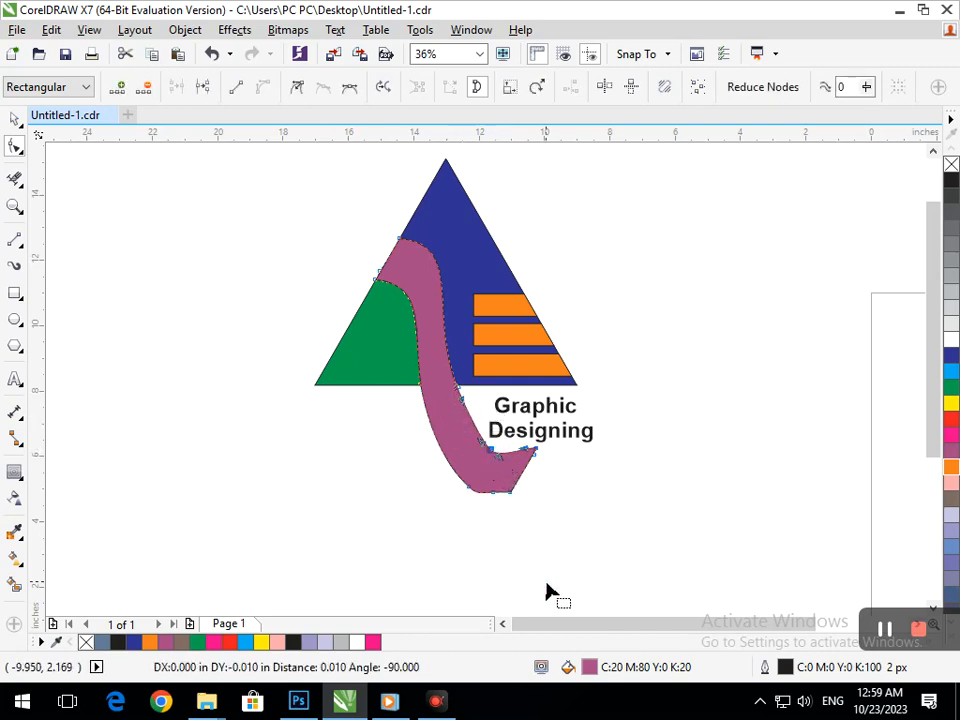
key(Left)
key(Left)
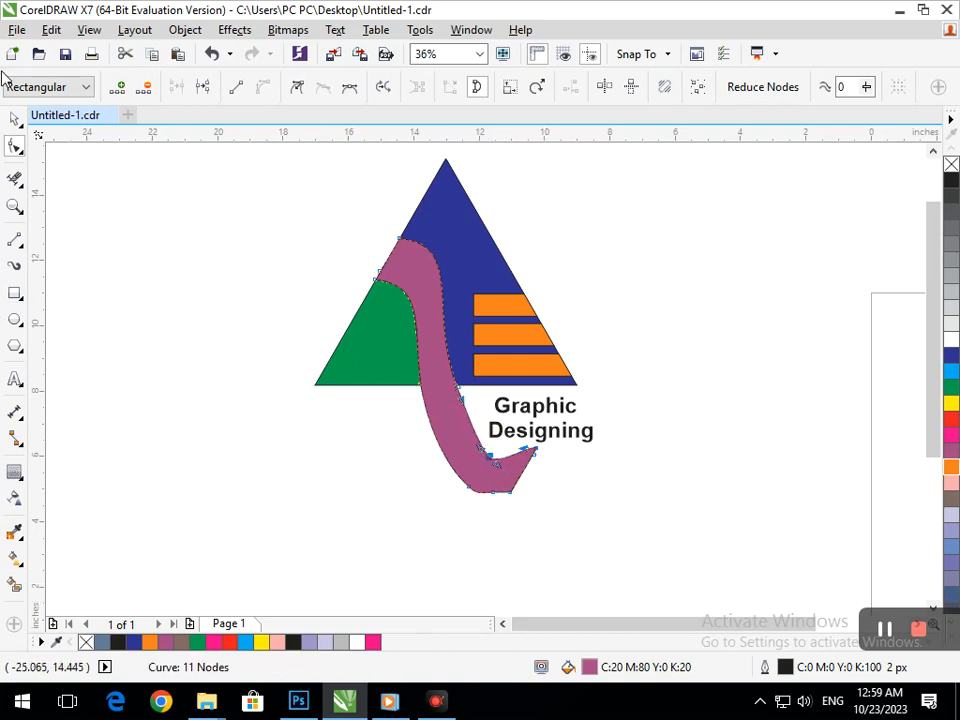
click(15, 119)
click(180, 433)
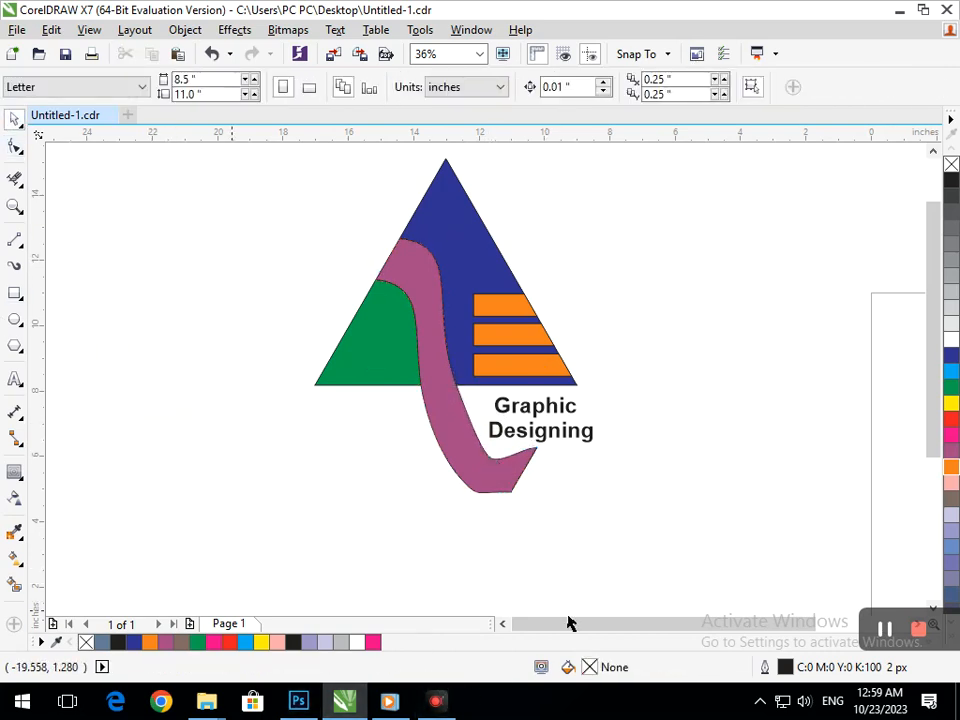
click(15, 146)
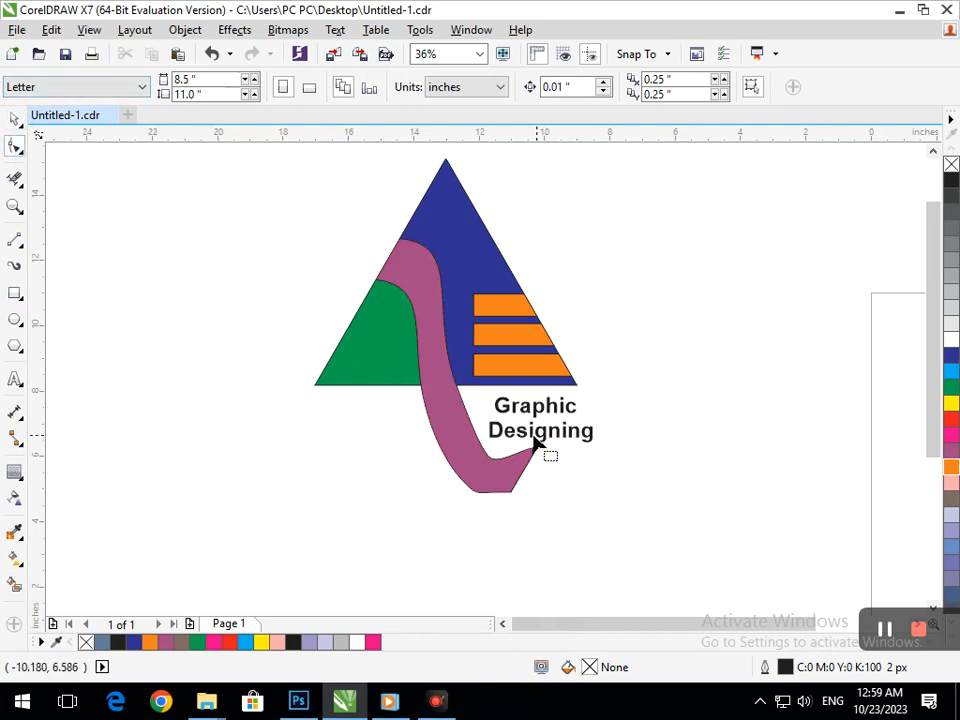
click(492, 467)
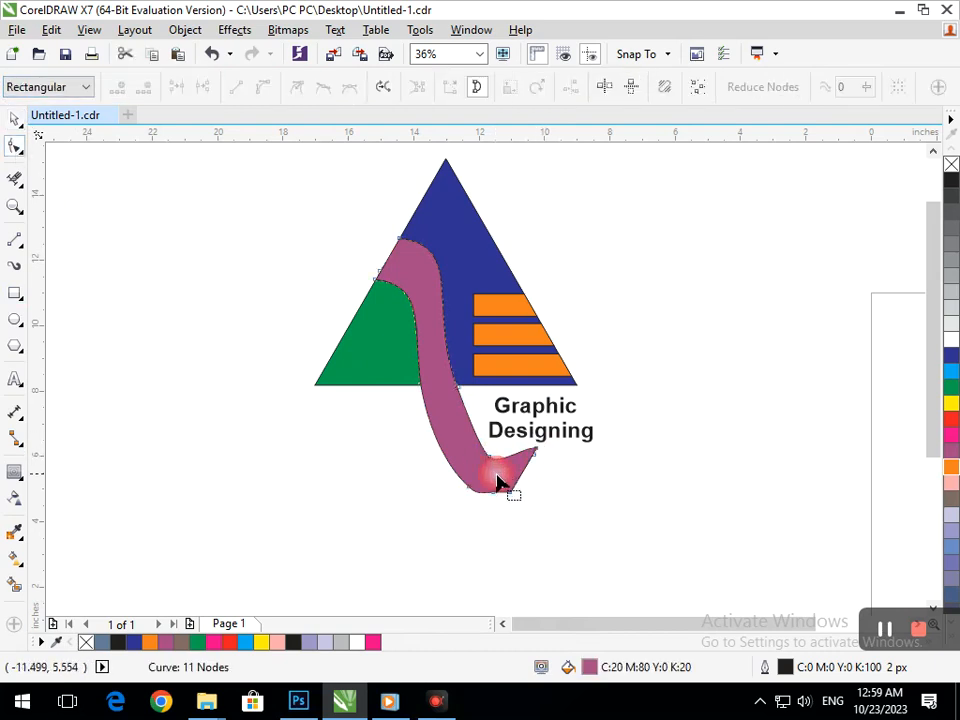
click(558, 516)
click(15, 120)
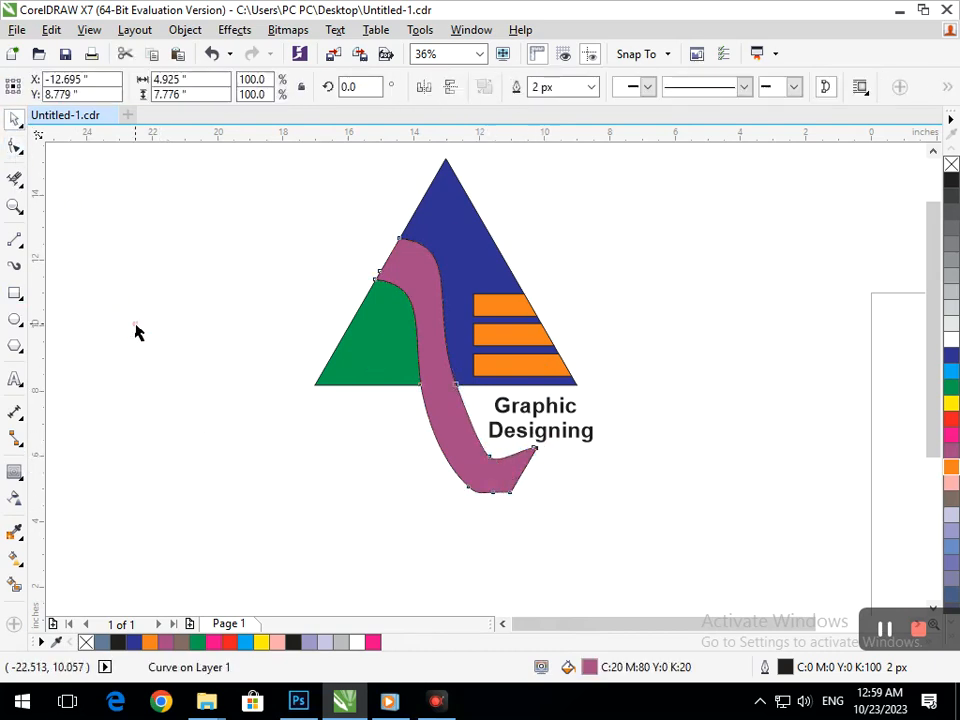
click(135, 332)
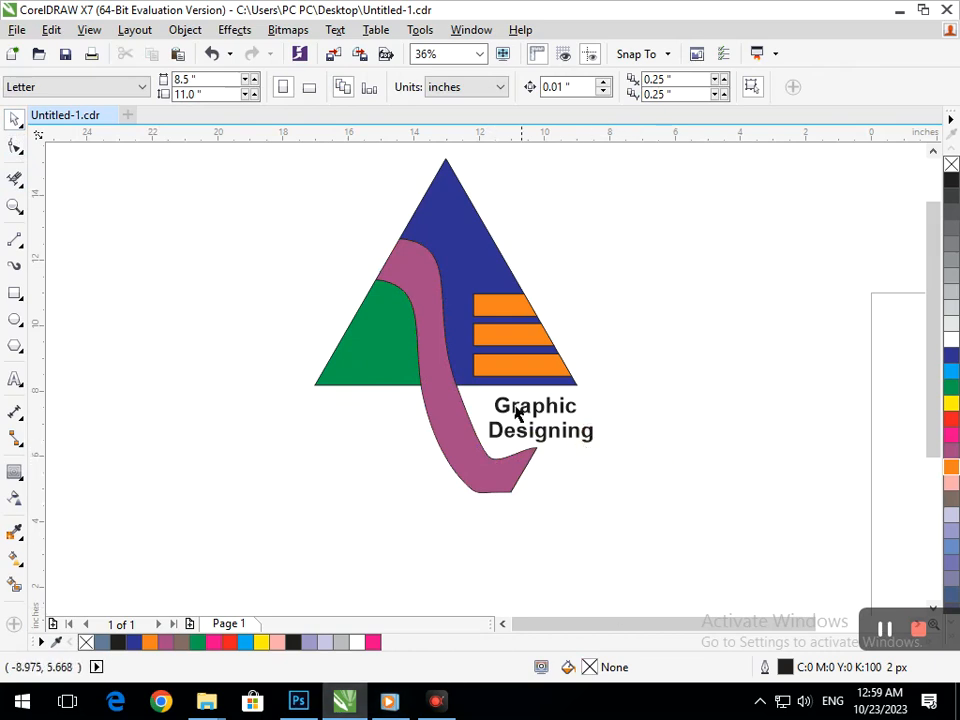
scroll(140, 205, down, 1)
scroll(212, 217, up, 2)
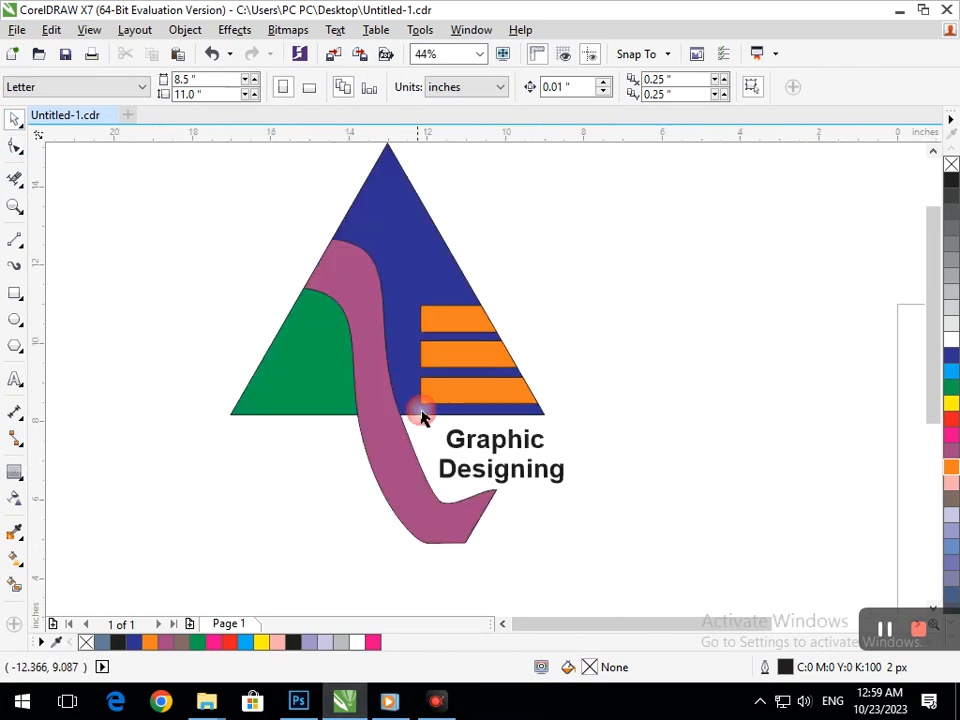
click(15, 316)
drag(374, 199, 405, 236)
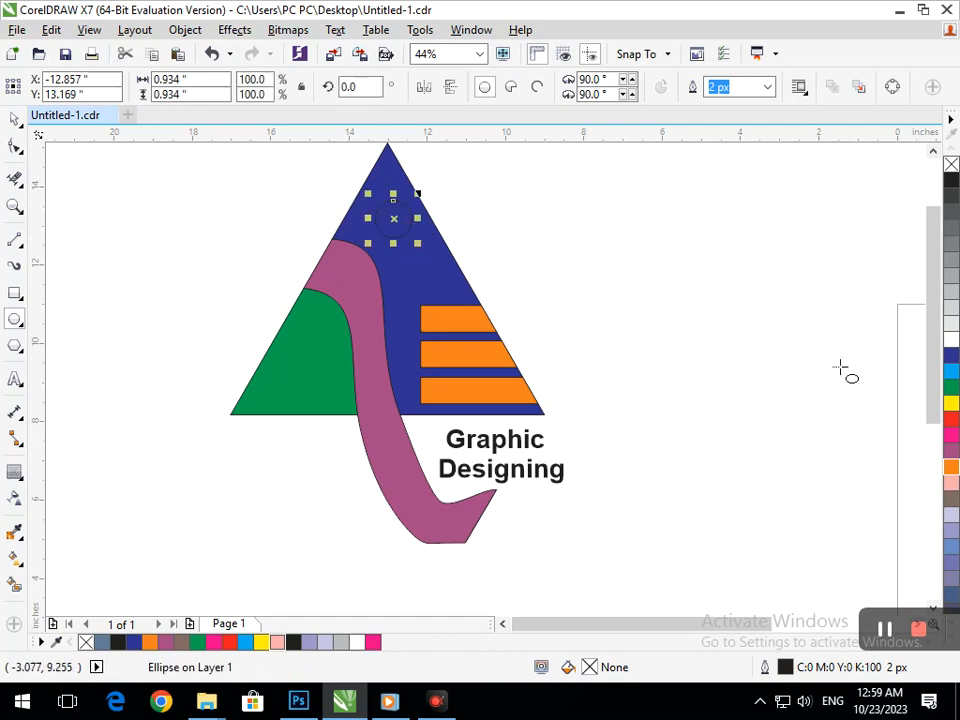
click(950, 456)
right_click(950, 456)
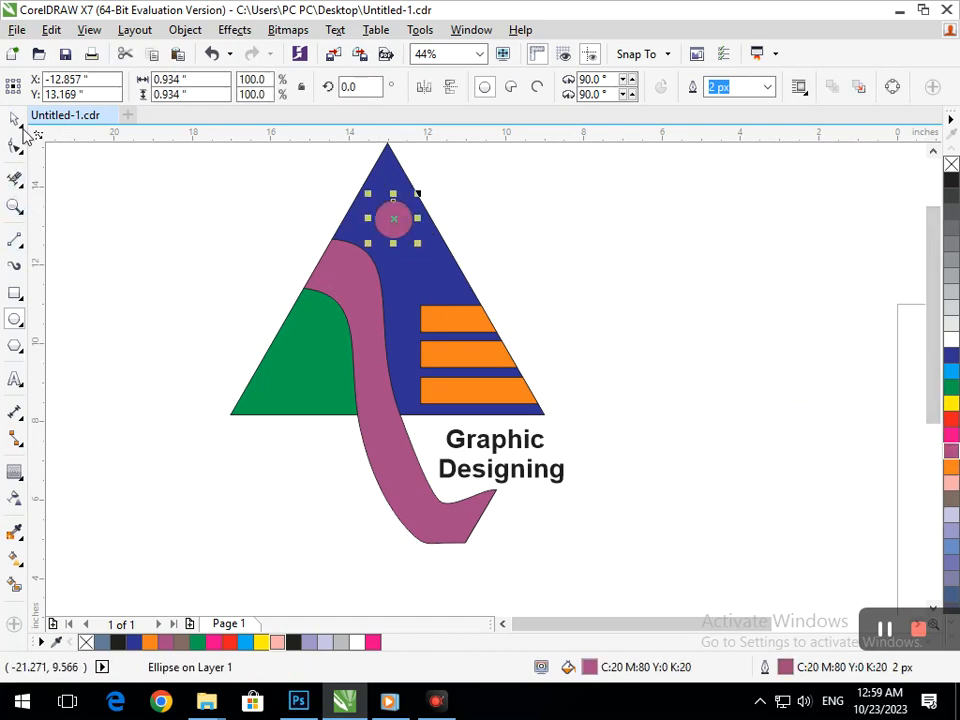
click(15, 118)
click(99, 199)
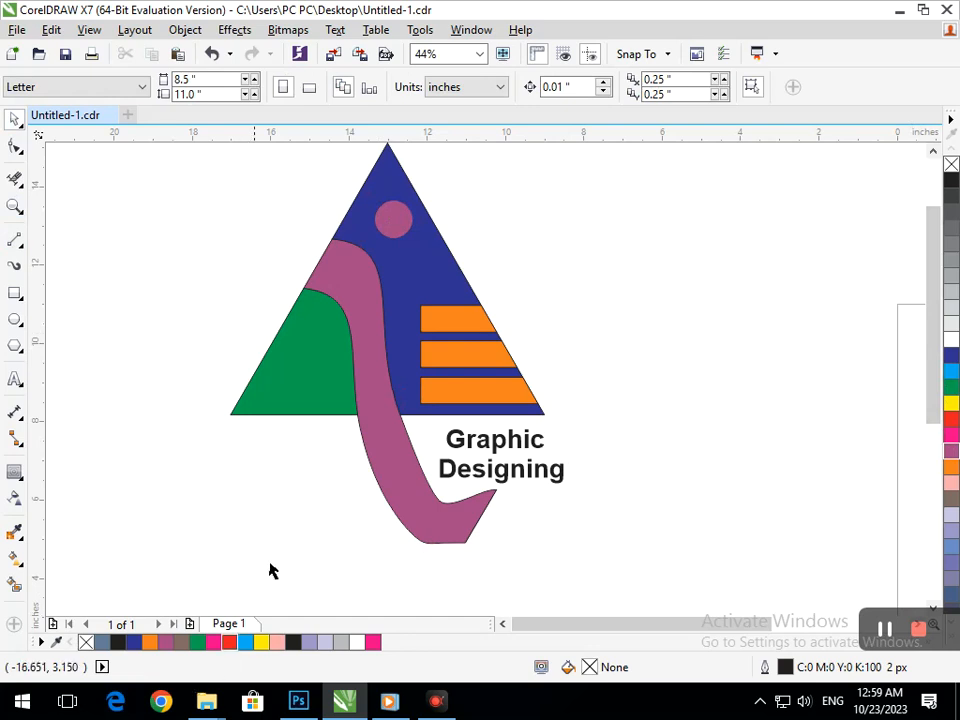
click(398, 222)
key(Delete)
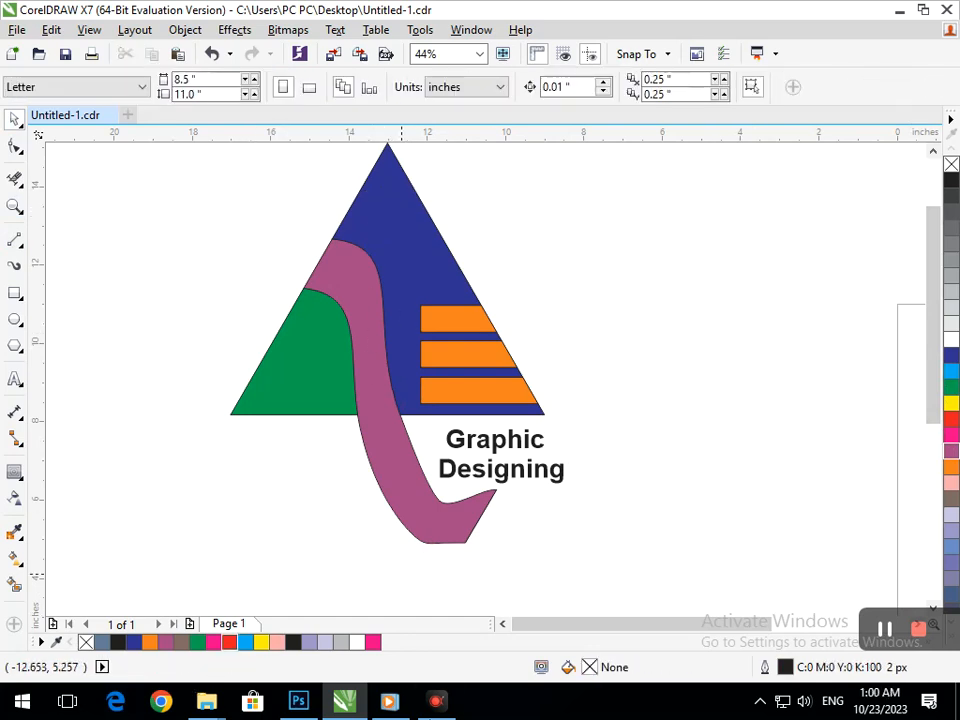
- Recolour the large triangle section light blue (C100 M0 Y0 K0) and the curved band with its tail dark blue (C100 M100 Y0 K0)
click(435, 531)
click(951, 405)
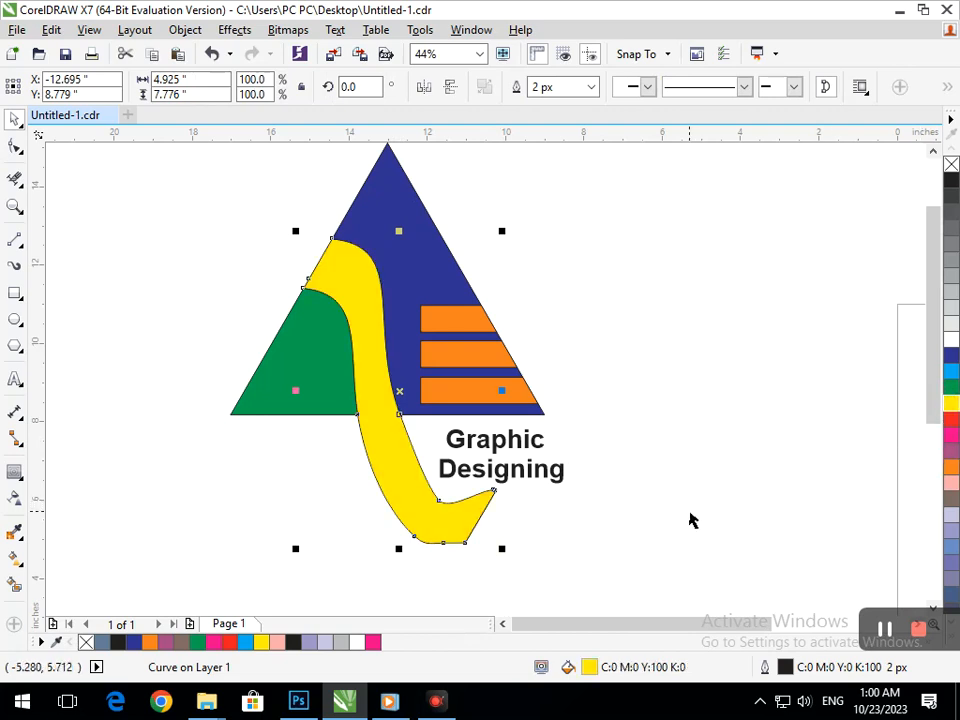
click(484, 300)
click(446, 279)
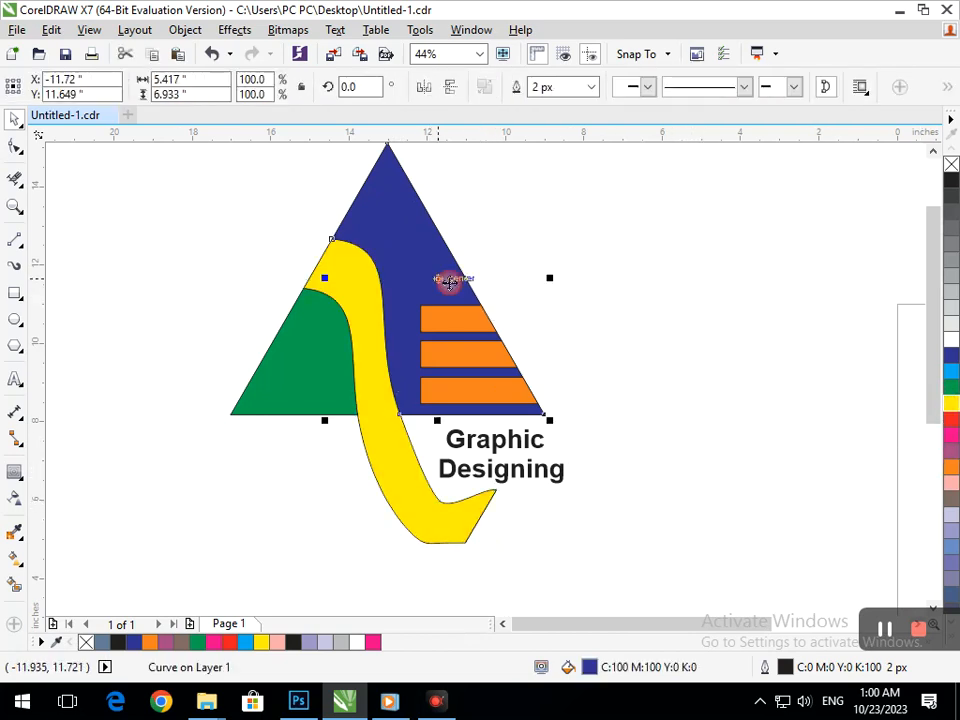
click(951, 426)
click(951, 371)
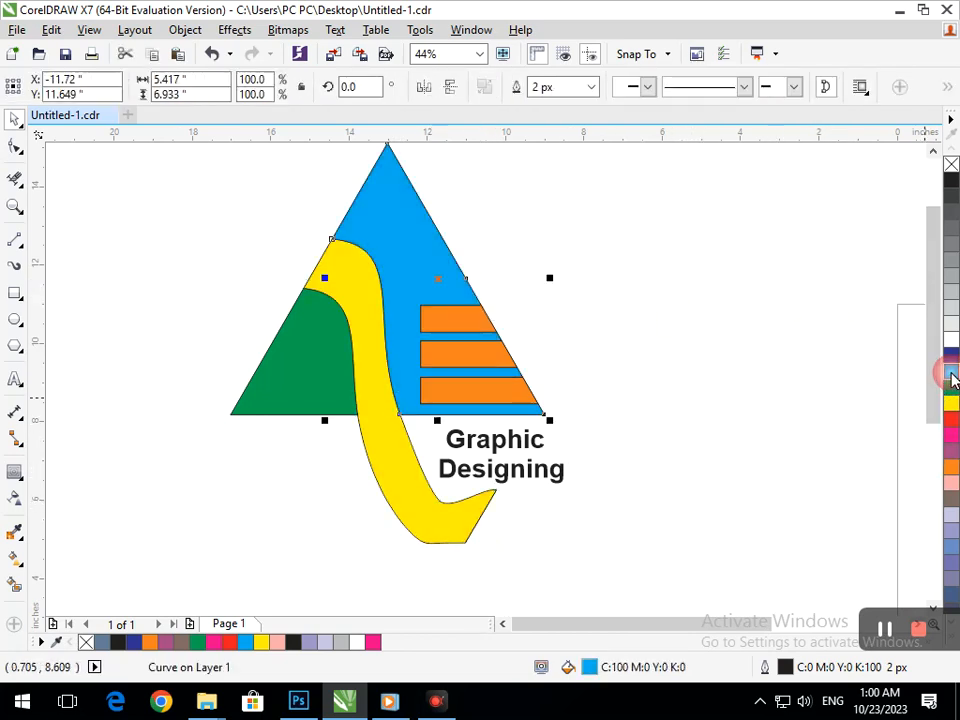
click(720, 428)
click(471, 514)
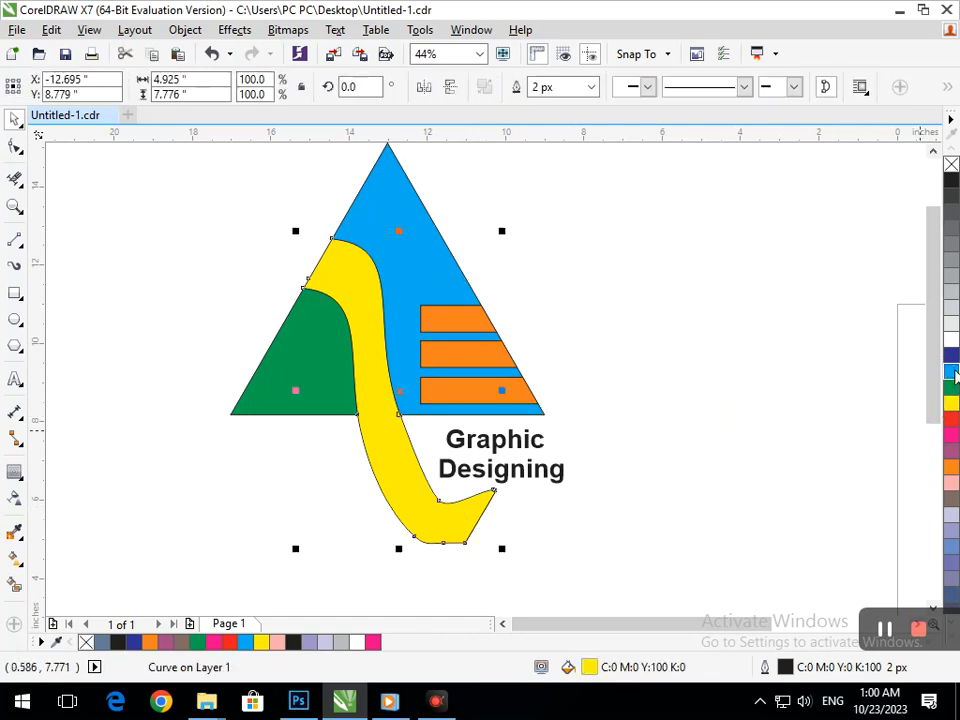
click(951, 357)
key(Escape)
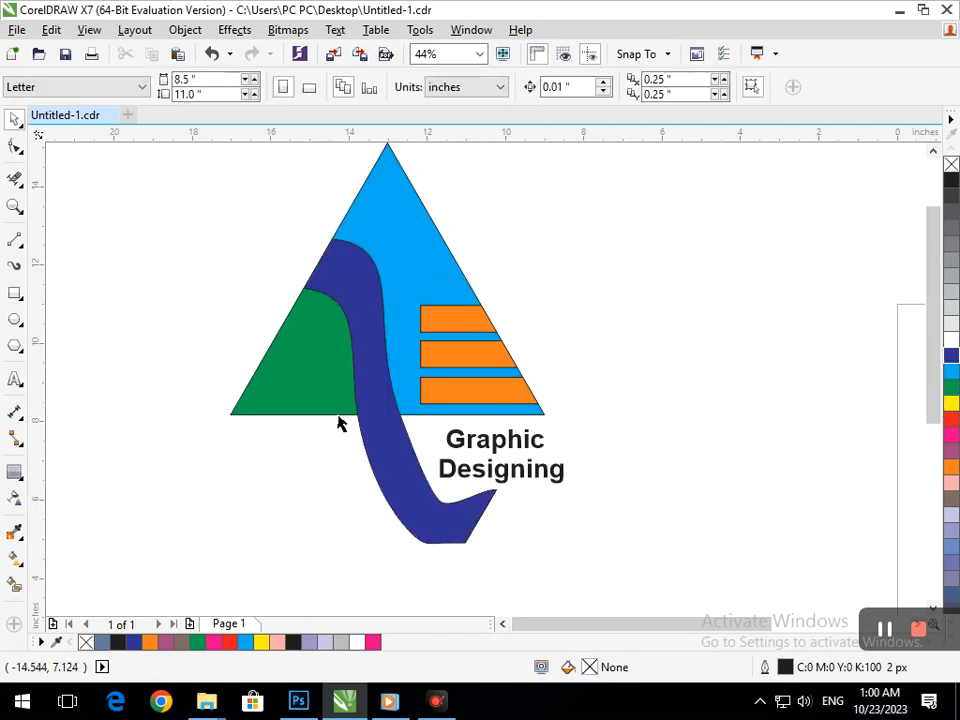
- Colour only the word "Designing" in the two-line caption green
double_click(476, 475)
drag(566, 486, 414, 475)
click(951, 421)
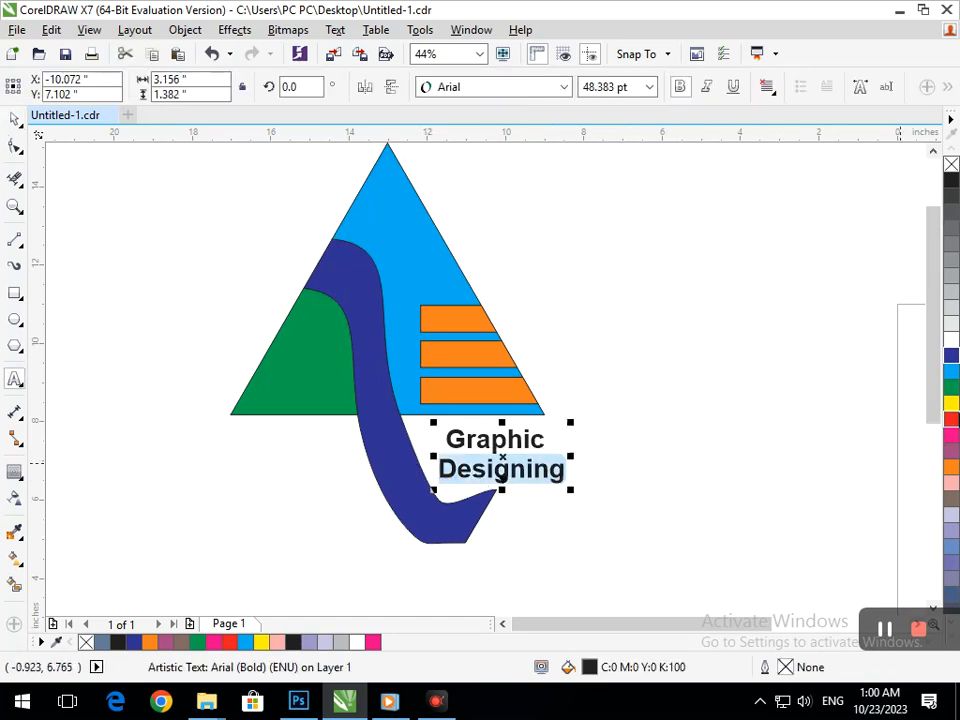
click(951, 387)
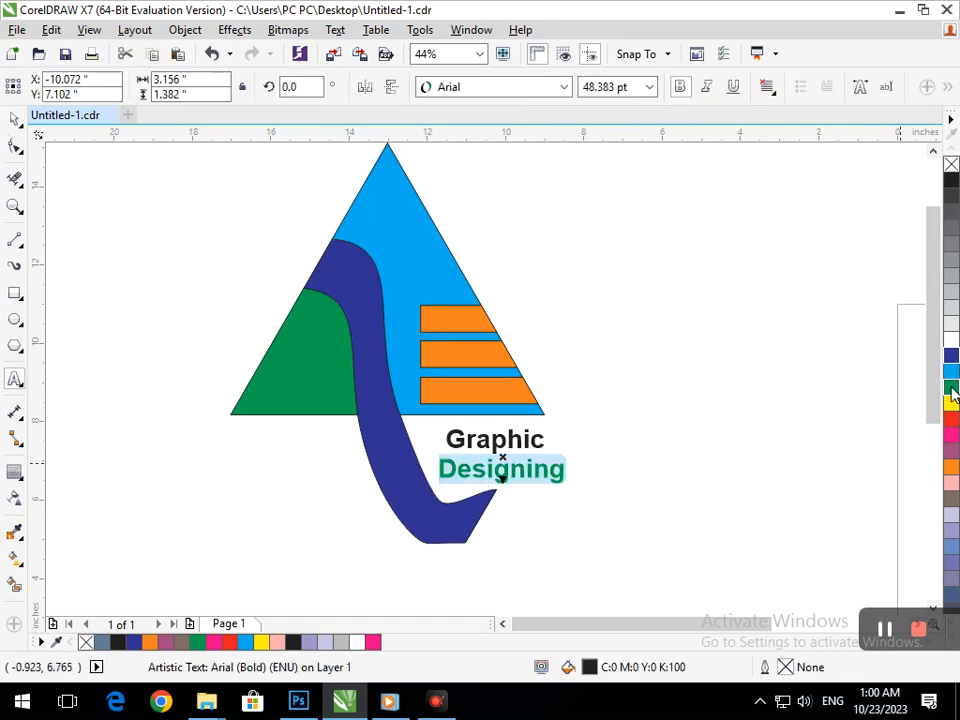
click(14, 119)
click(55, 172)
- Colour only the word "Graphic" in the caption dark blue (C100 M100 Y0 K0), for both fill and outline
double_click(544, 438)
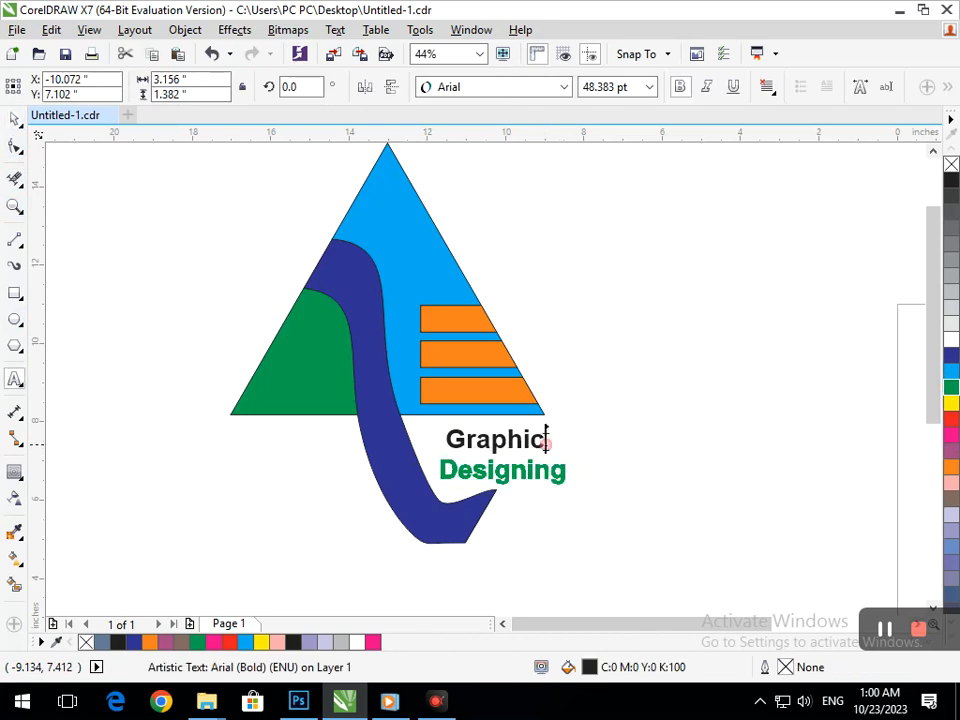
drag(544, 438, 433, 441)
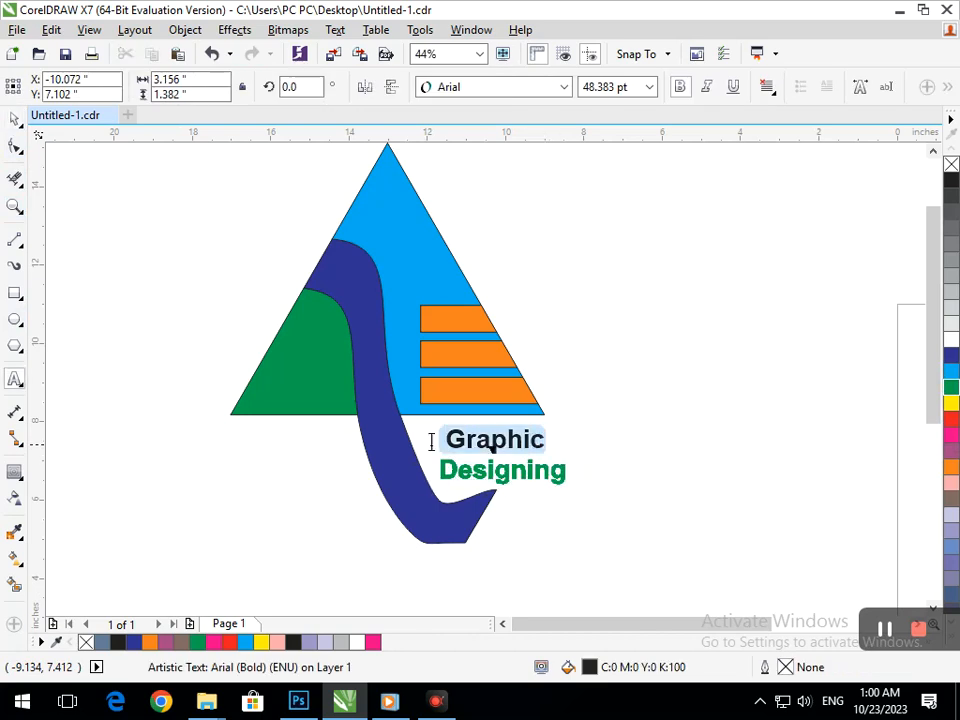
click(951, 355)
right_click(951, 355)
click(15, 118)
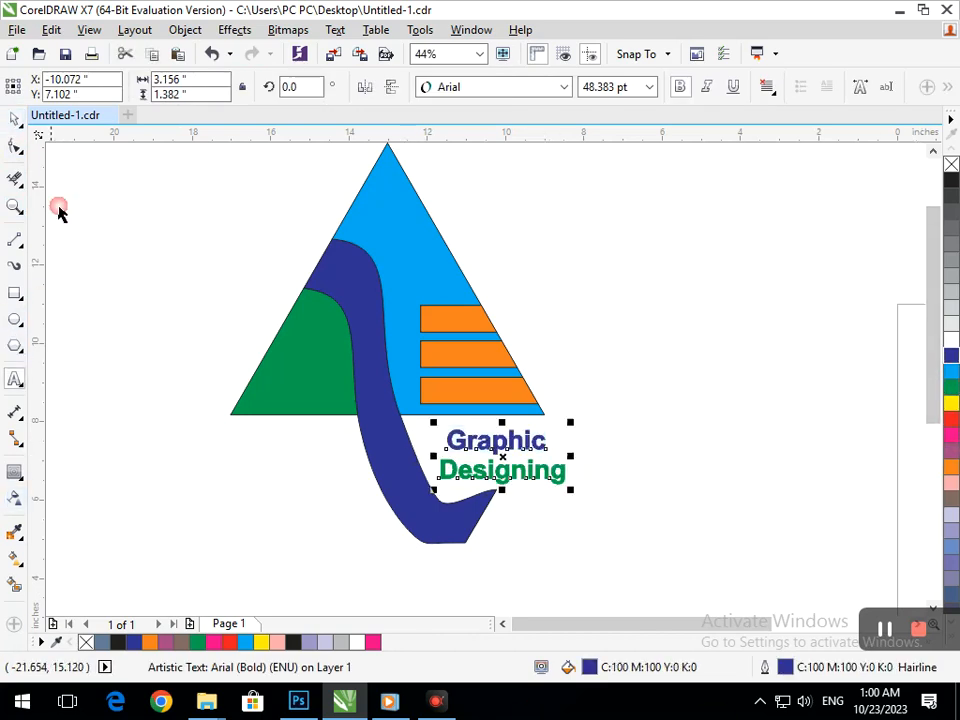
- Recolour the large triangle section behind the orange bars purple, after trying it in magenta (C0 M100 Y0 K0)
click(375, 236)
click(951, 436)
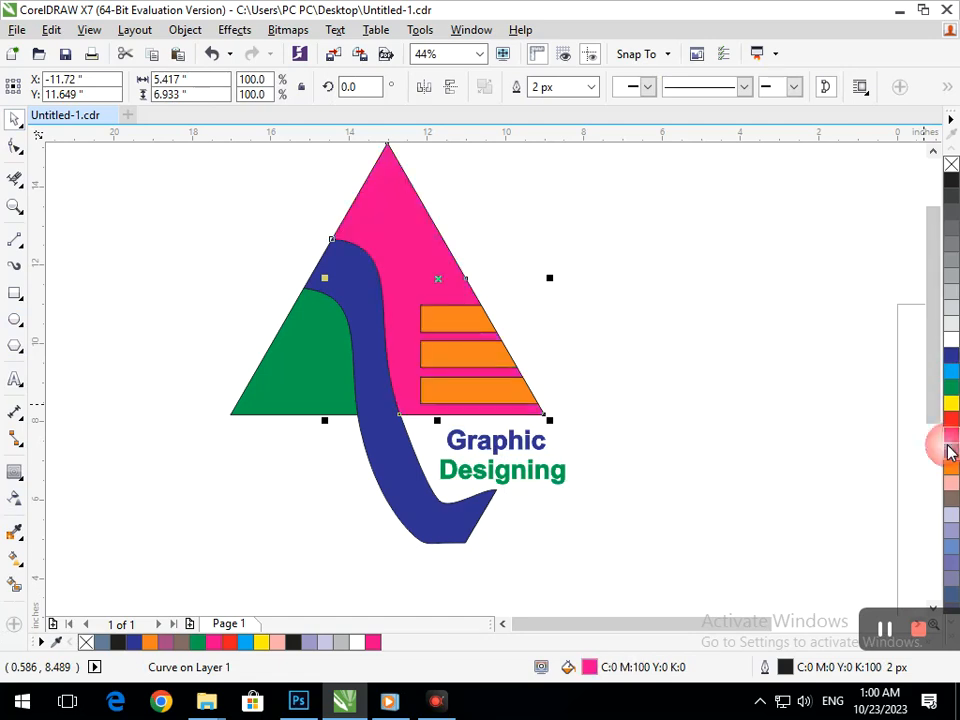
click(951, 451)
click(752, 467)
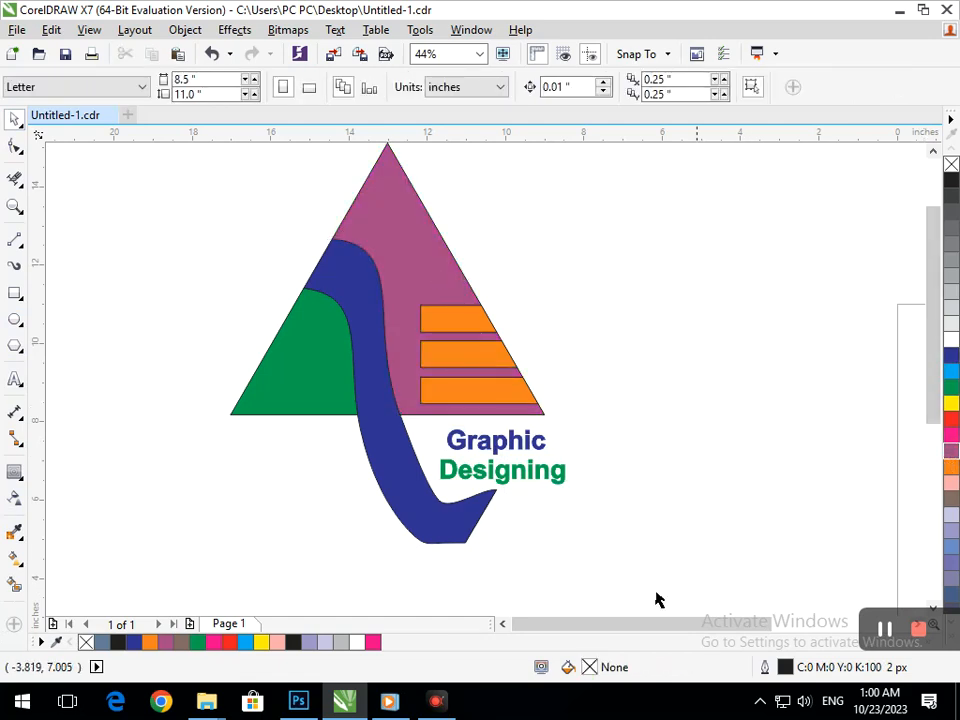
key(F3)
click(568, 496)
click(374, 388)
key(F4)
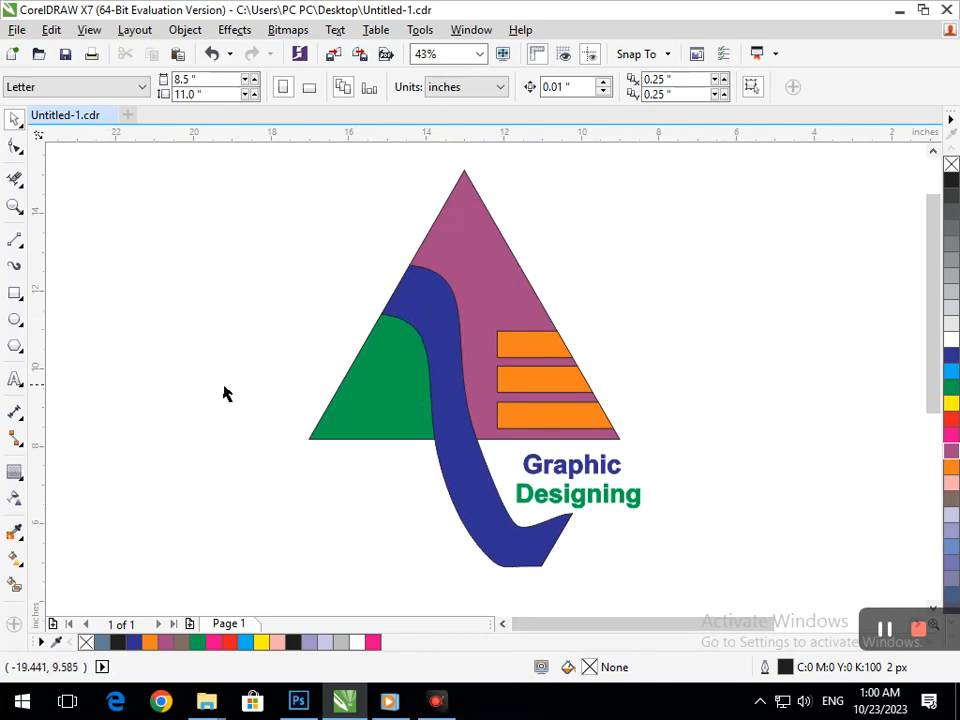
click(15, 293)
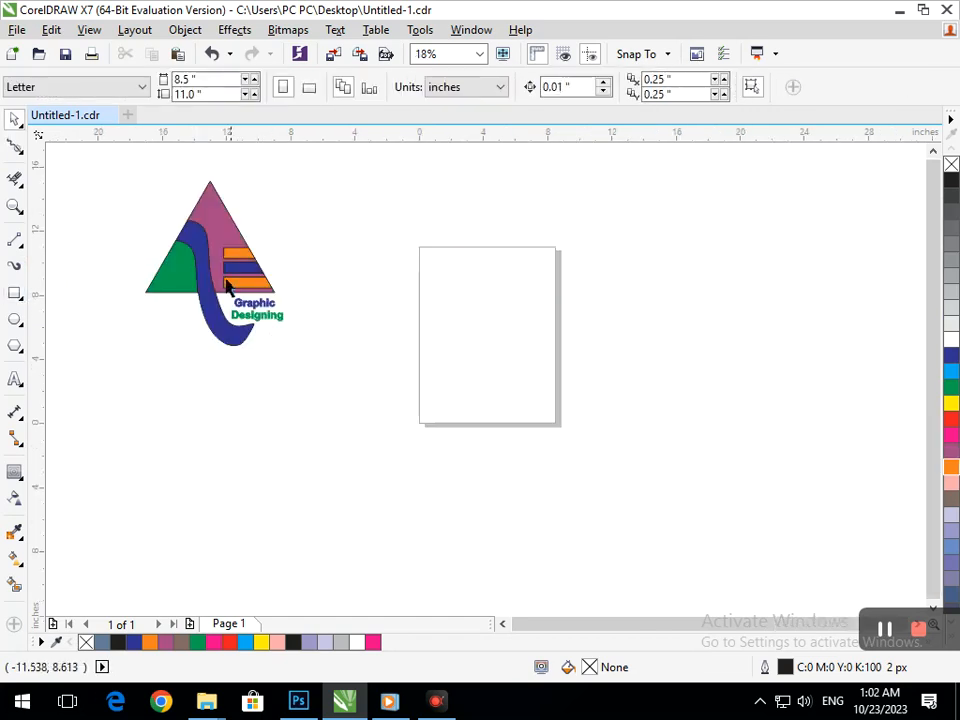
- Move the grouped logo down and slightly left, centring it at about X -12.69, Y 5.95 inches
click(259, 334)
drag(259, 334, 184, 336)
click(112, 236)
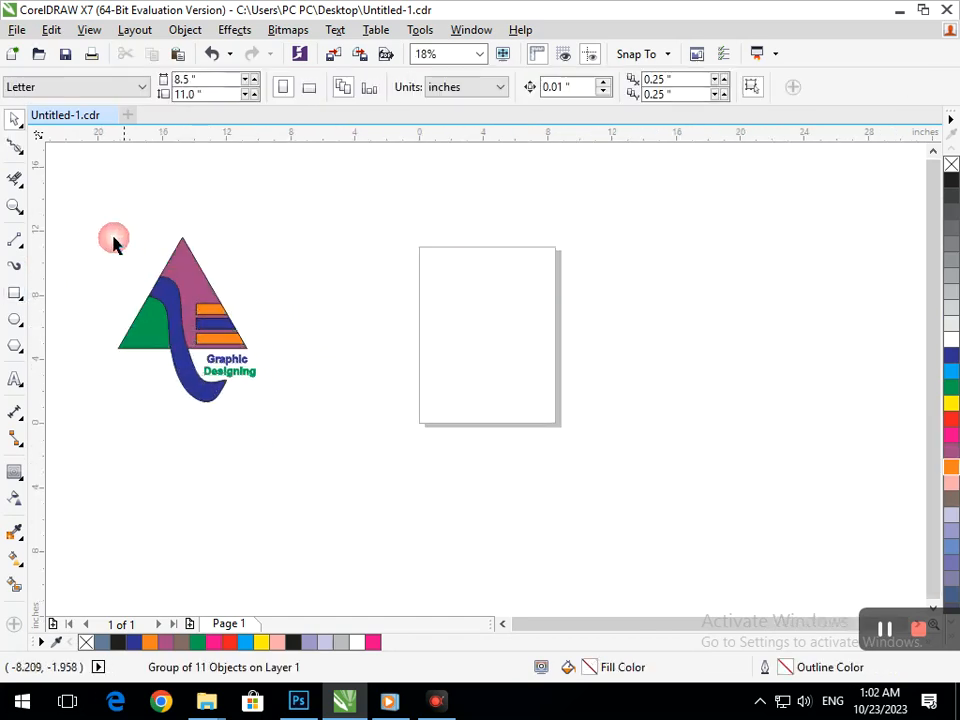
- Ungroup all the objects of the logo and clear the selection
key(F2)
drag(94, 219, 332, 433)
drag(463, 410, 530, 429)
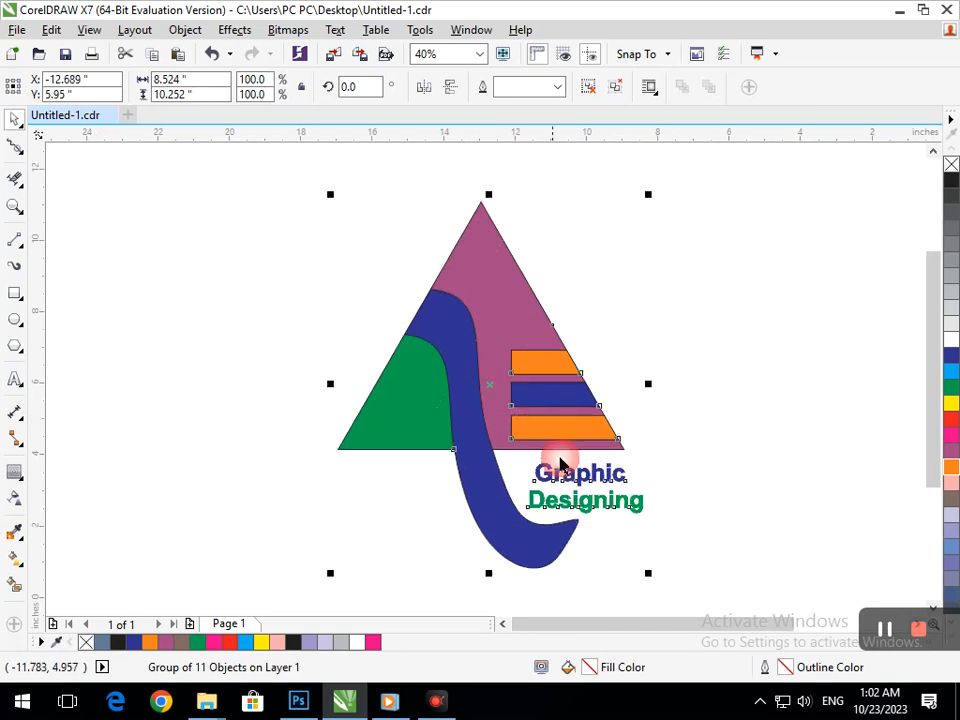
click(538, 576)
click(527, 557)
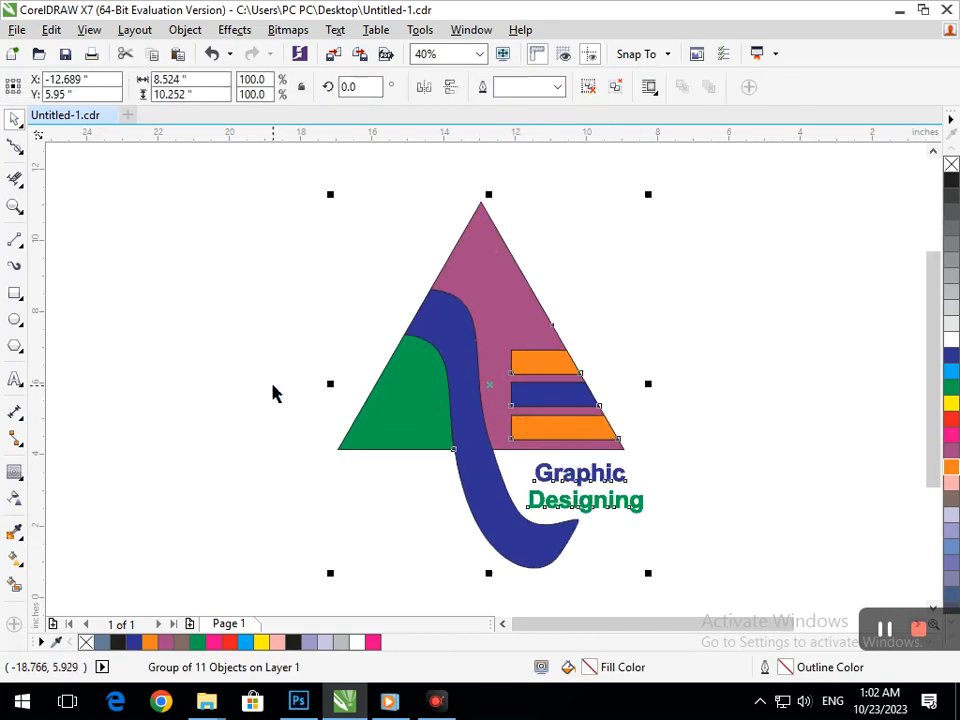
click(615, 87)
key(Escape)
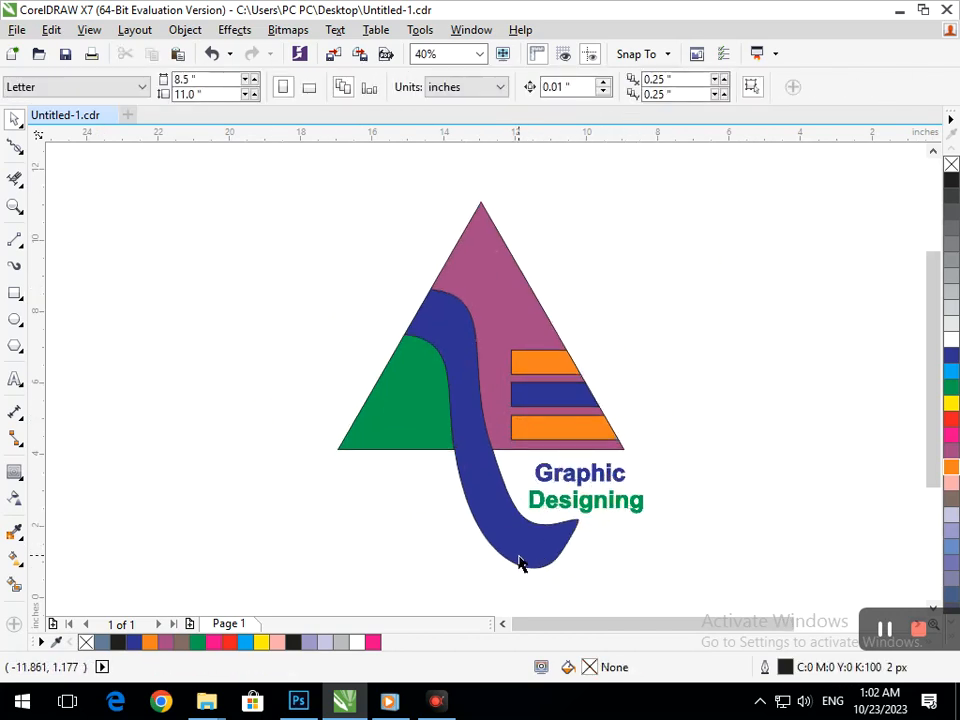
- Try an orange fill (C0 M60 Y100 K0) on the curved band and return it to dark blue (C100 M100 Y0 K0)
click(520, 560)
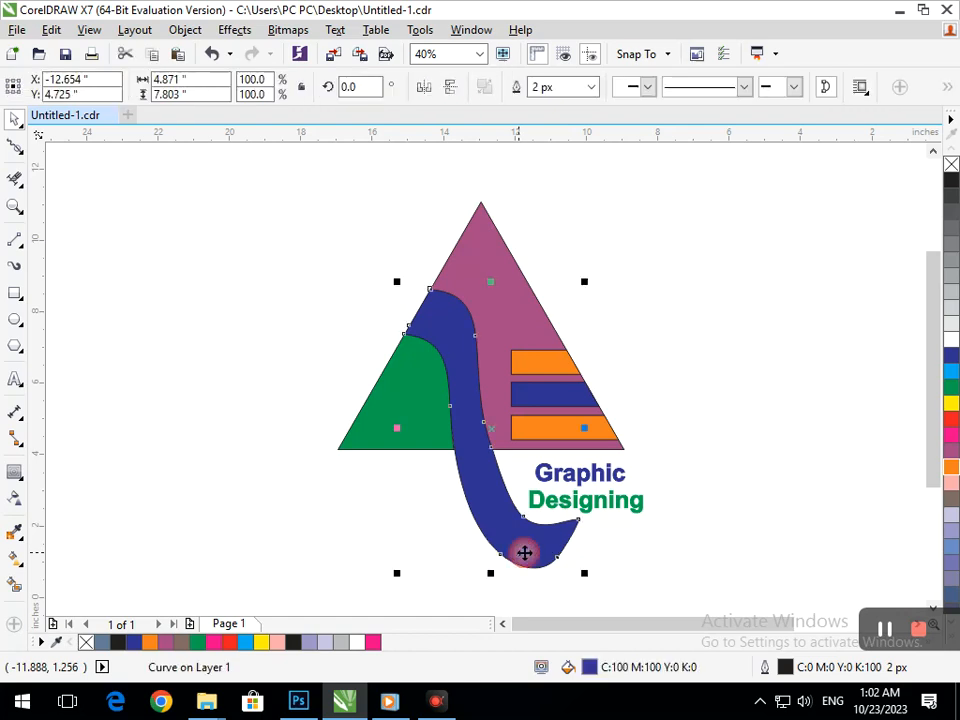
click(951, 467)
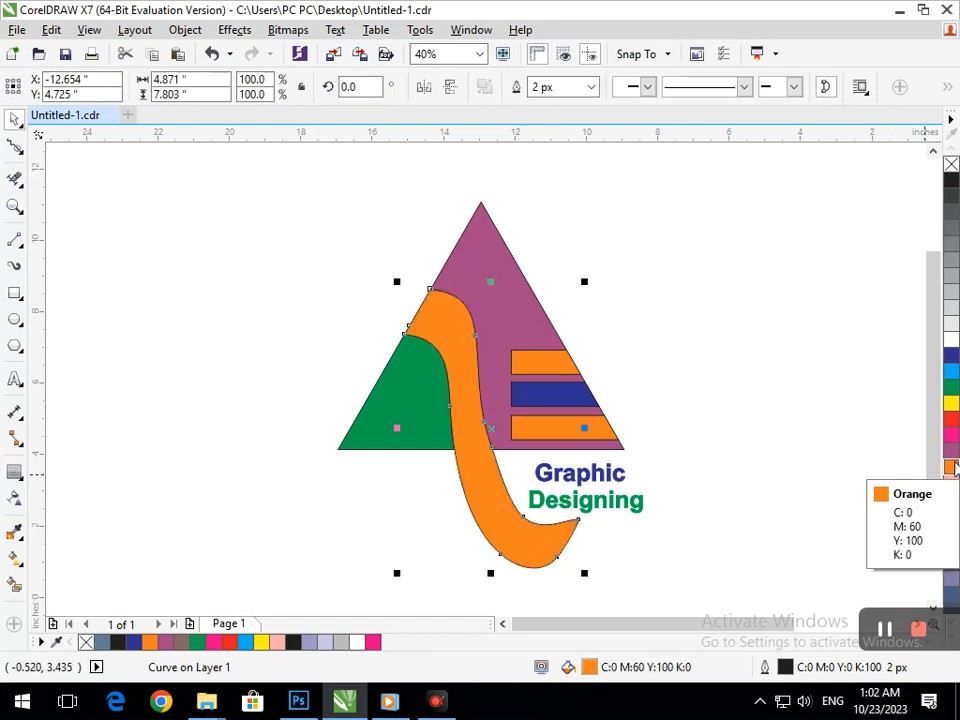
click(810, 470)
click(546, 553)
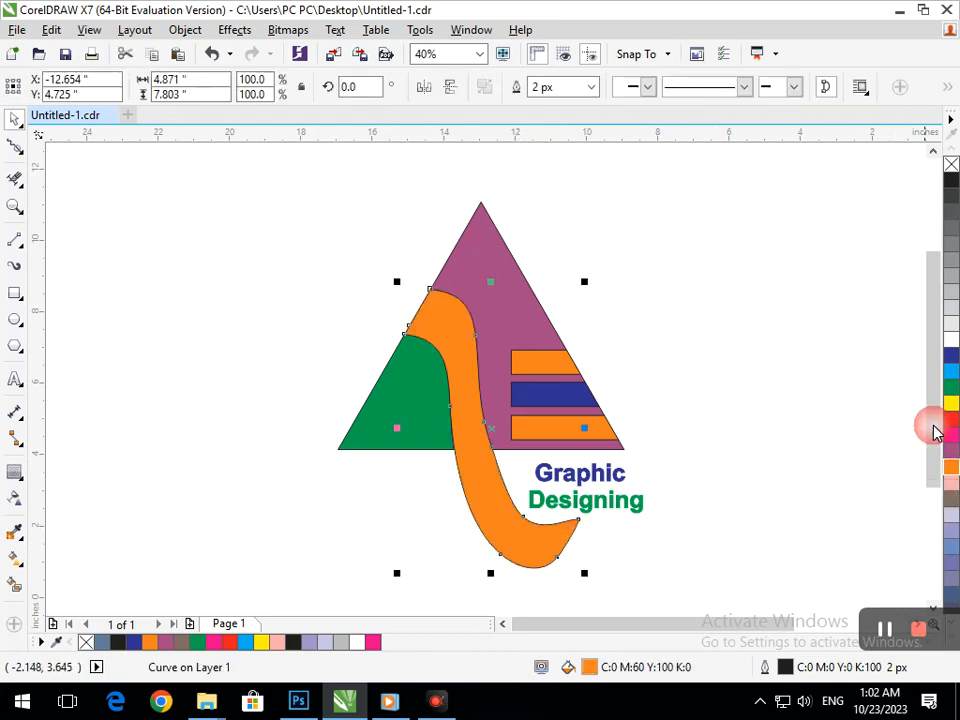
click(951, 356)
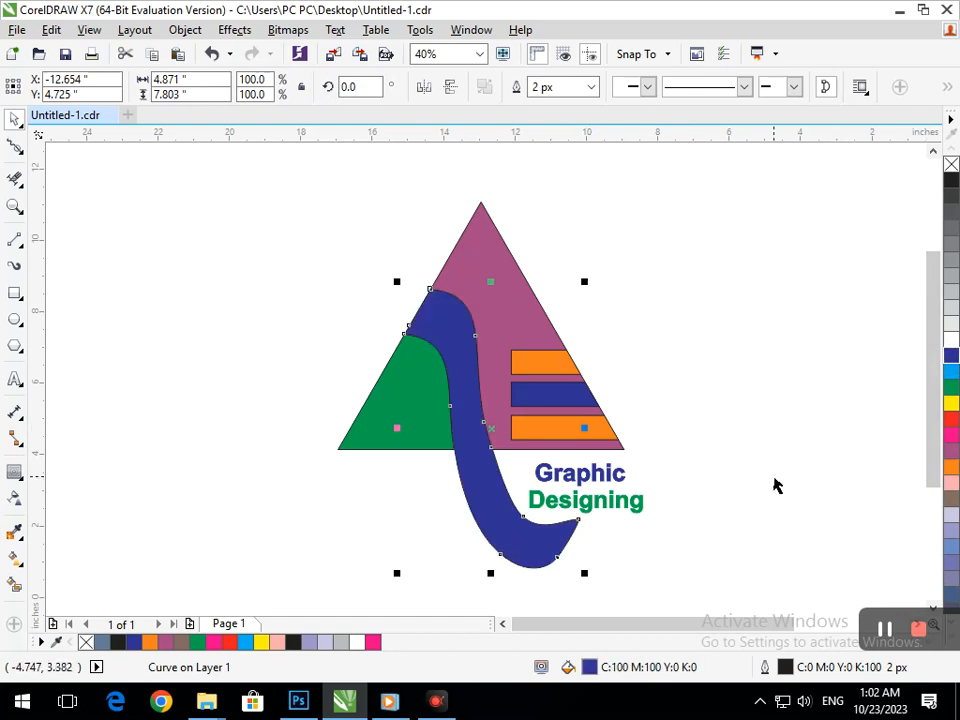
- Try filling the curved band green (C100 M0 Y100 K0) and welding it with the green triangle section
click(951, 387)
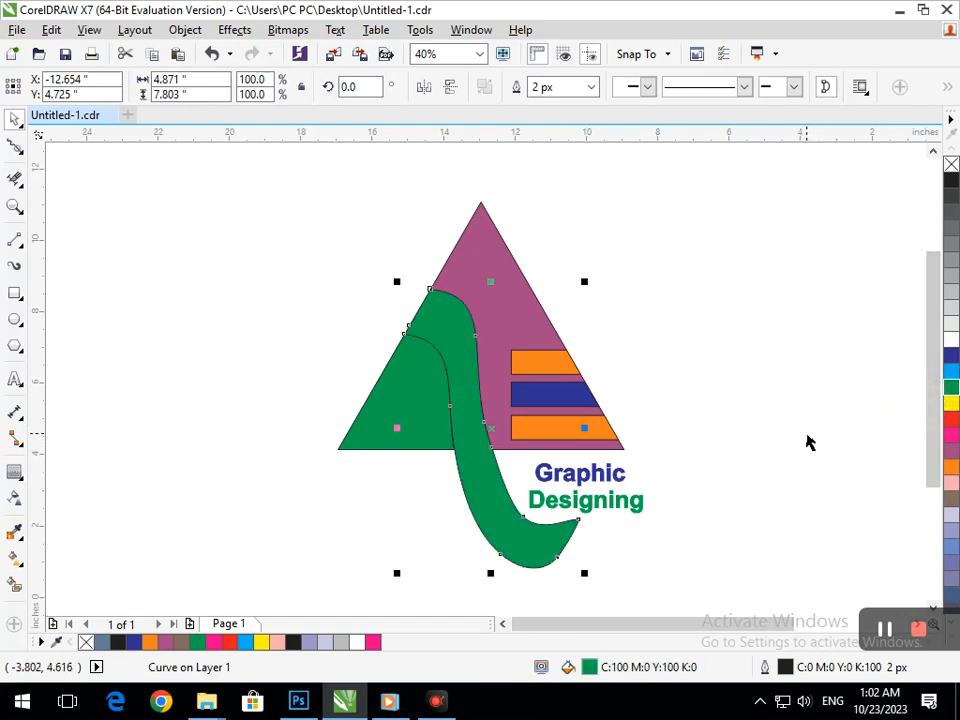
click(810, 443)
click(393, 432)
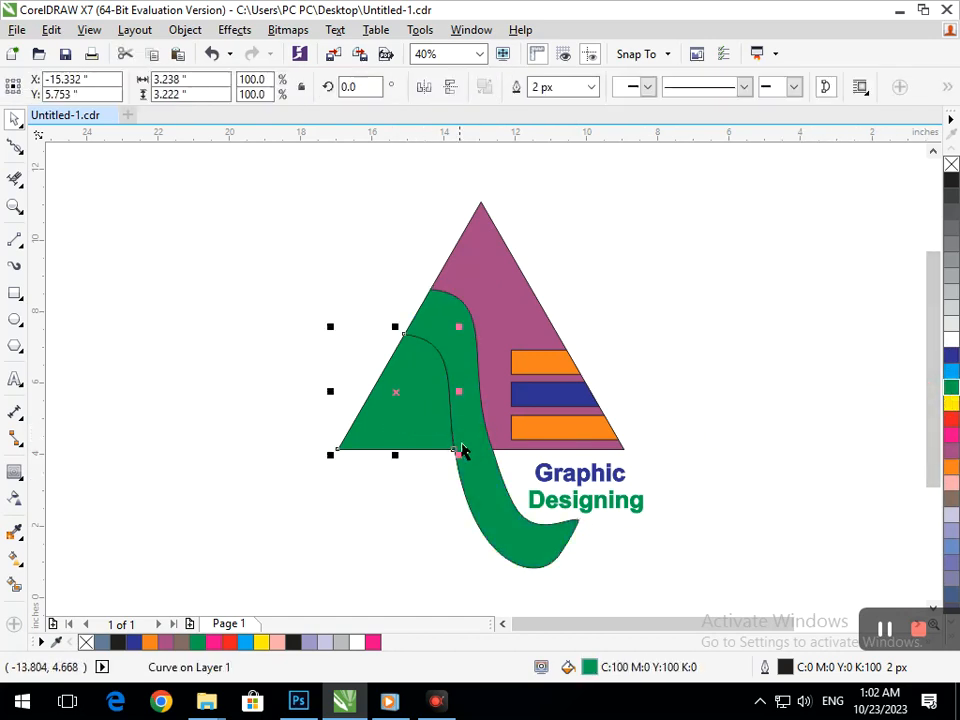
shift+click(491, 514)
click(519, 88)
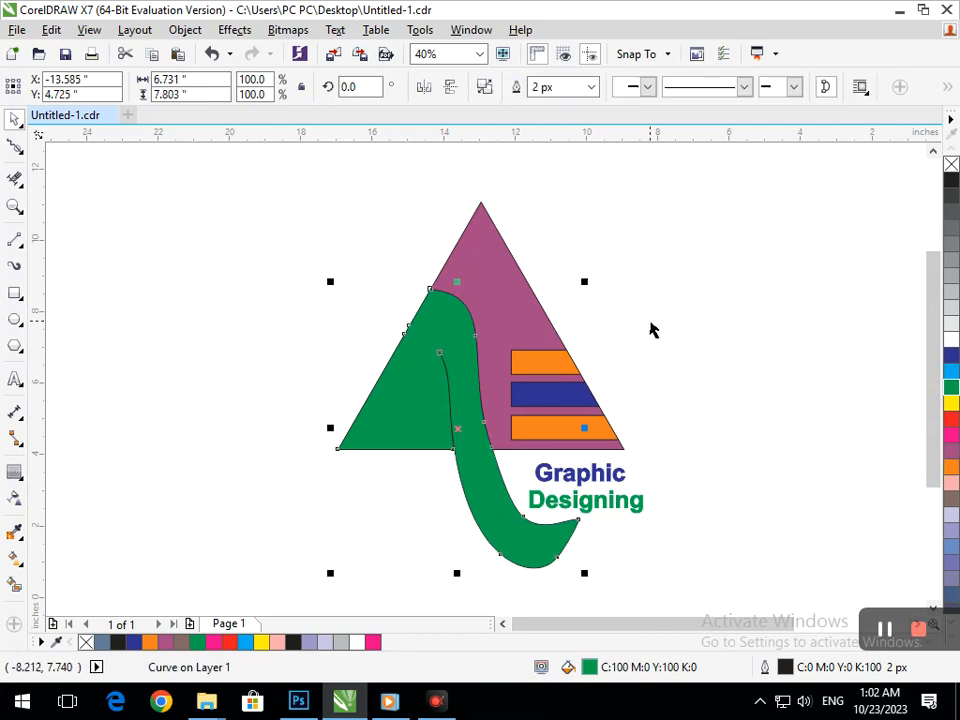
click(651, 326)
- Undo the weld and the green fill of the curved band
key(ctrl+z)
key(ctrl+z)
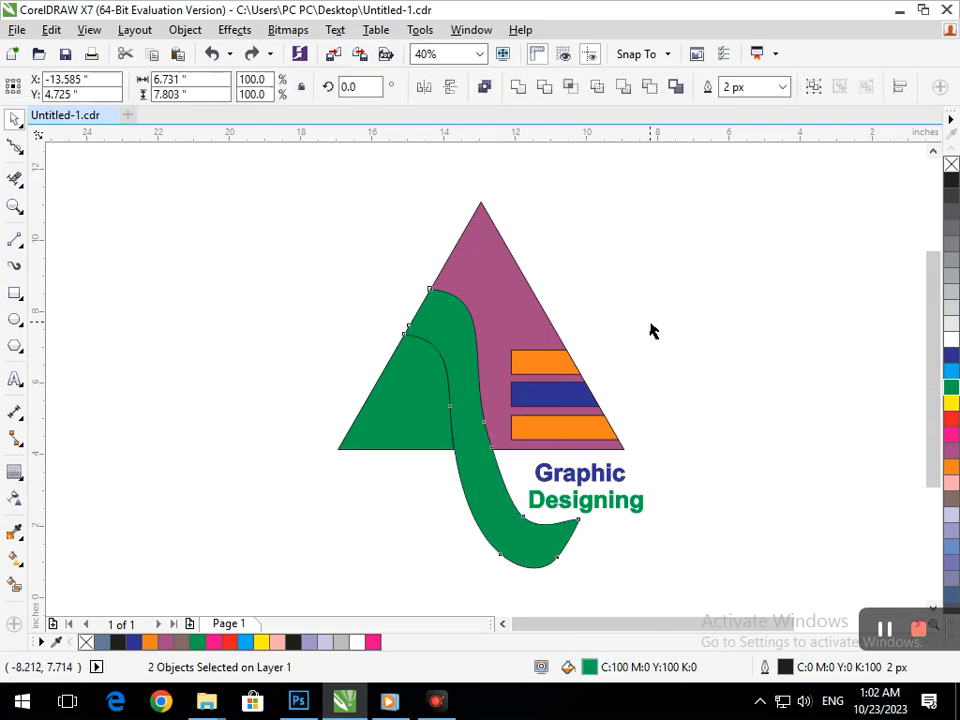
click(655, 345)
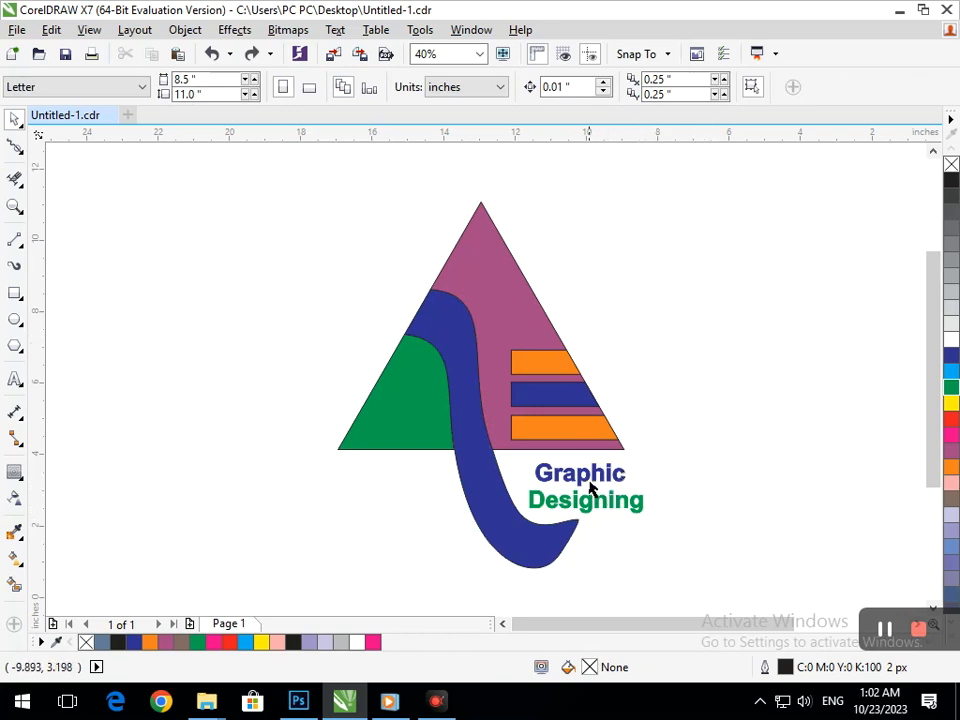
- Widen the letter spacing of the two-line caption slightly with the Shape tool, to a width of about 3.31 inches
click(530, 469)
click(15, 145)
click(15, 118)
click(15, 145)
click(20, 150)
click(70, 144)
click(645, 512)
mouse_move(646, 514)
mouse_down()
mouse_move(679, 516)
mouse_move(636, 506)
mouse_move(653, 517)
mouse_up()
click(150, 268)
click(15, 119)
click(208, 313)
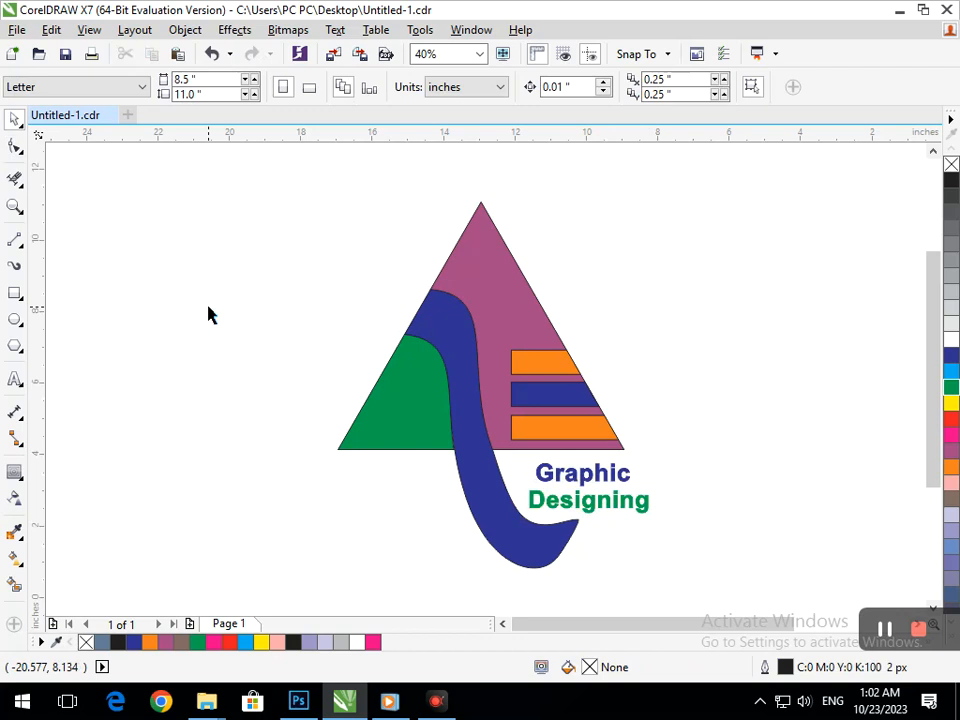
- Insert a space before "Graphic" to centre the word above "Designing"
double_click(536, 476)
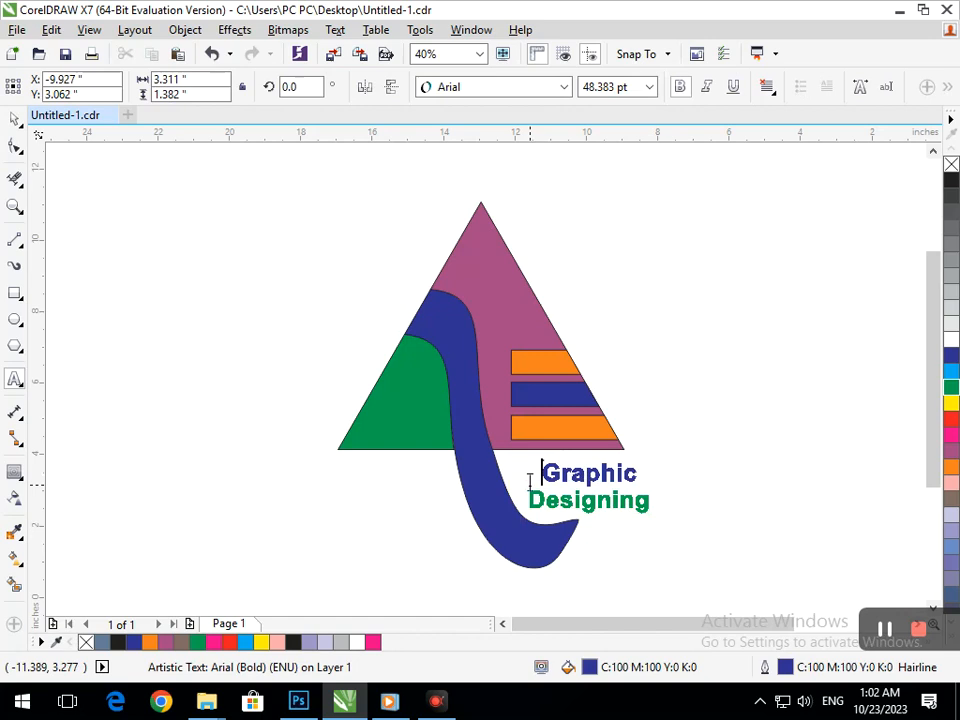
click(15, 120)
click(161, 310)
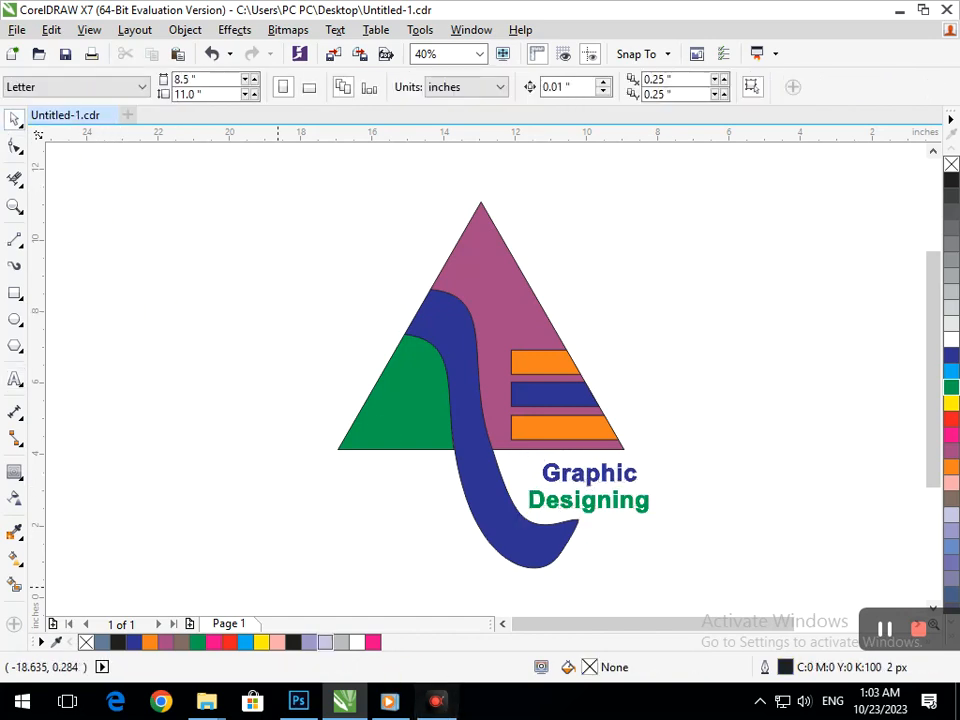